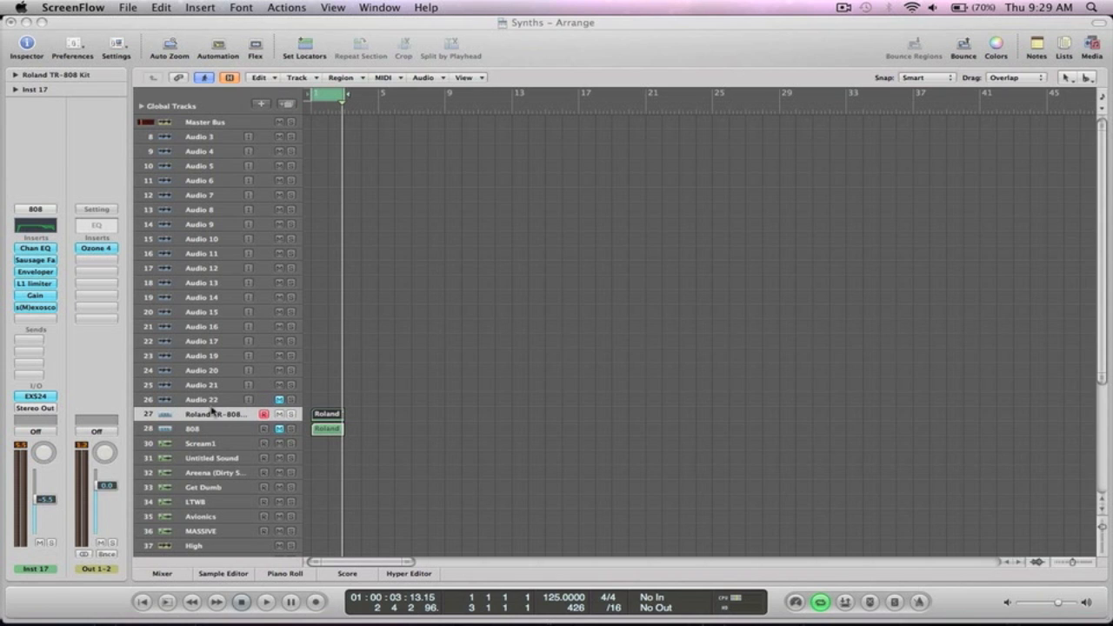
Look through the Electronic Drum Kits in the EXS24 instrument library on the Roland TR-808 track, keeping the Roland TR-808 Kit loaded
click(38, 397)
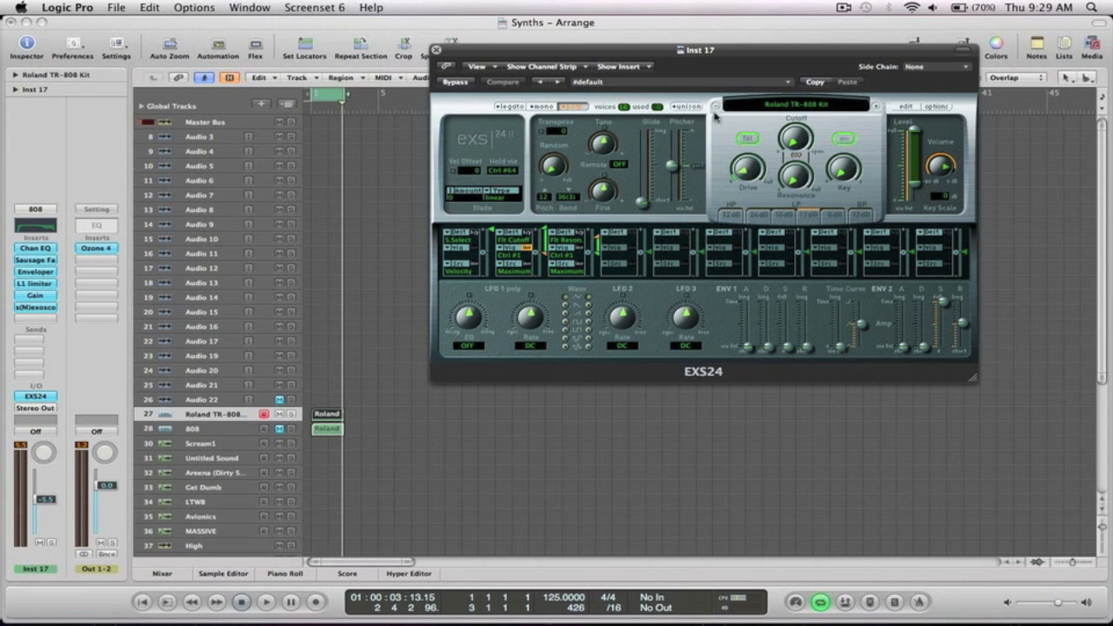
click(797, 105)
mouse_move(863, 239)
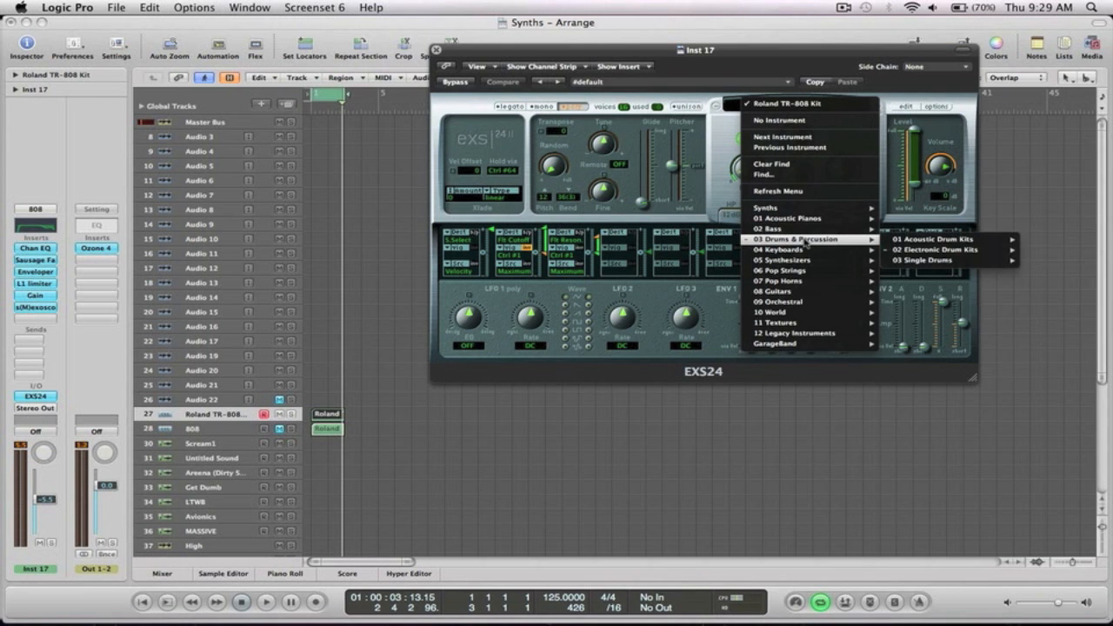
mouse_move(918, 250)
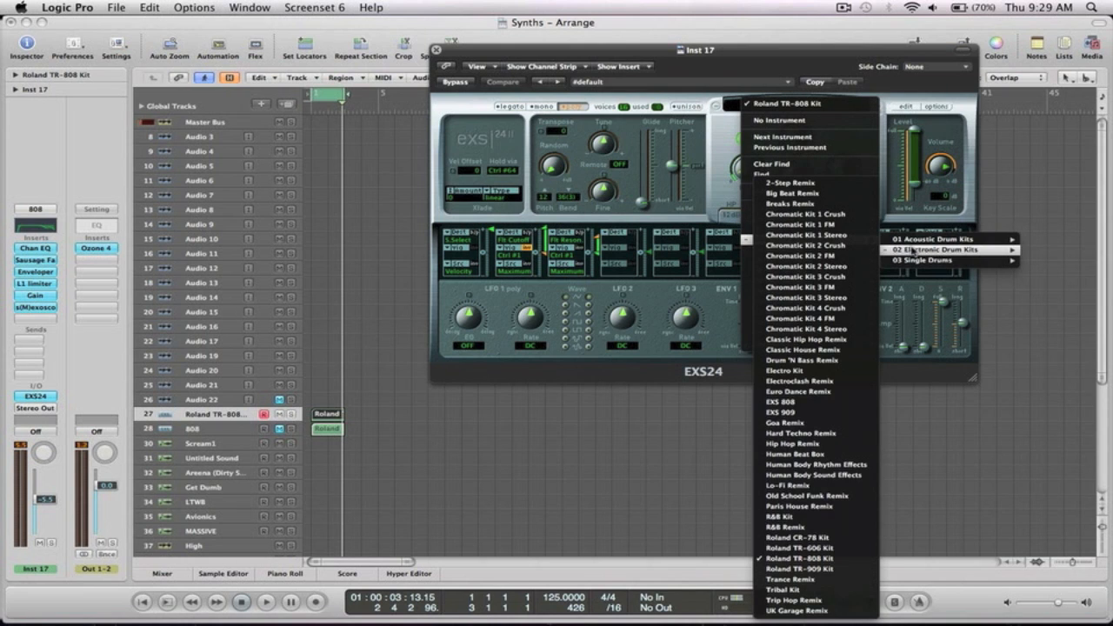
click(612, 481)
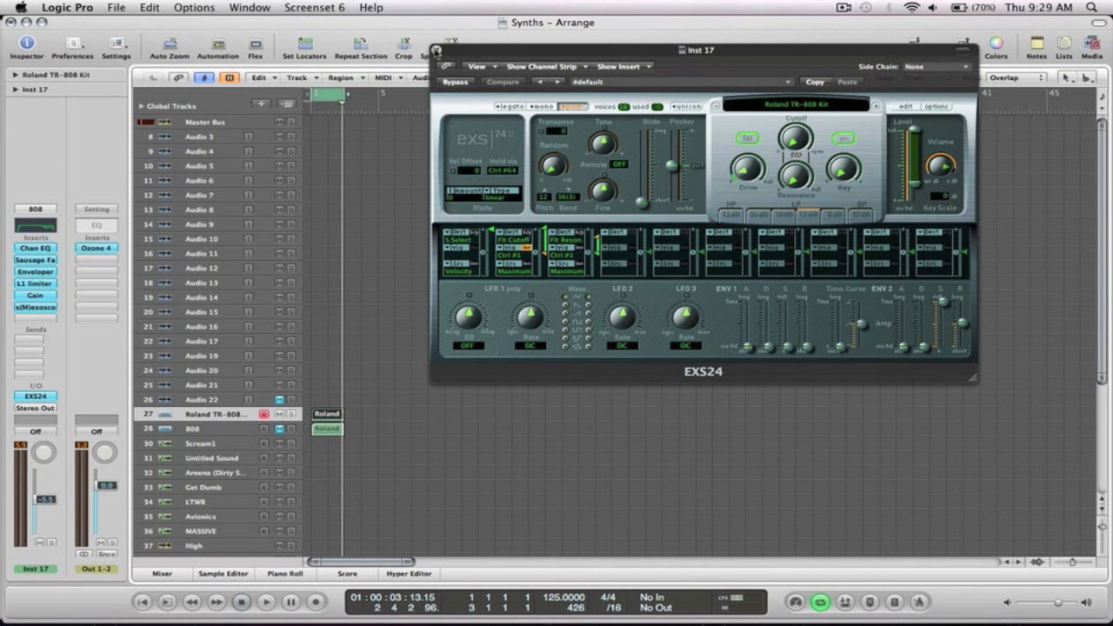
click(437, 50)
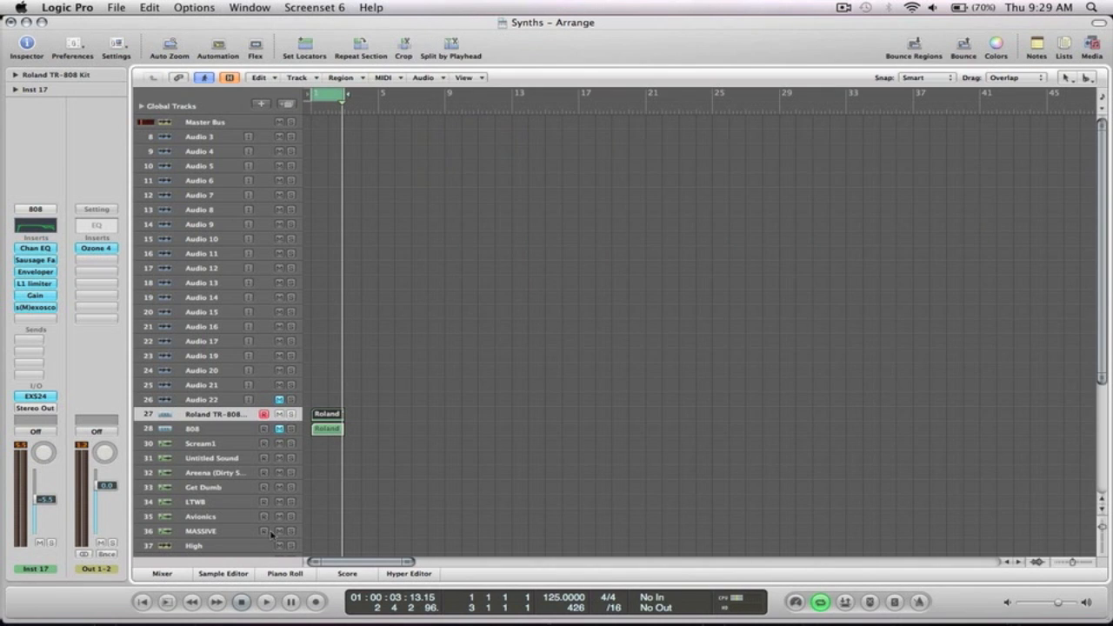
Load the AudioRealism ADM drum machine as a stereo instrument on track 30, view its interface, and close it
click(219, 446)
click(30, 397)
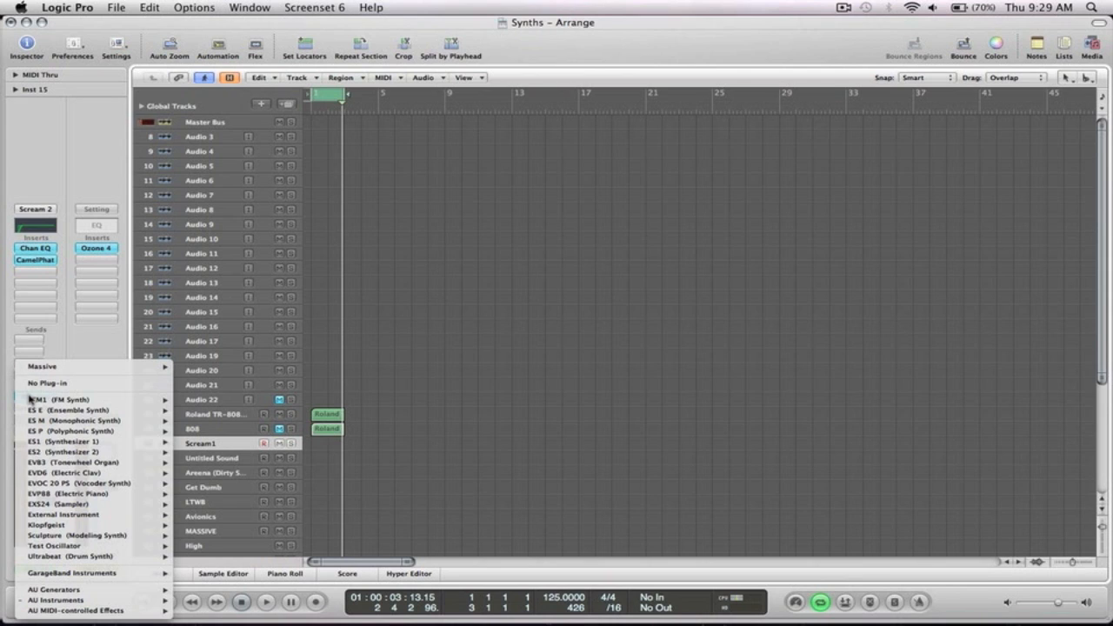
mouse_move(65, 593)
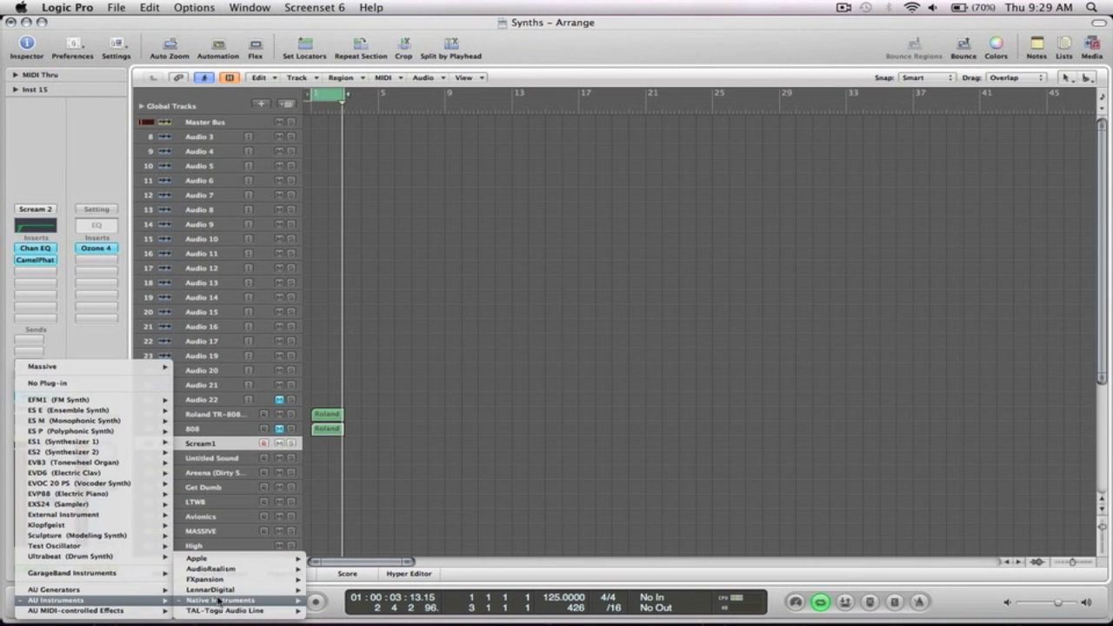
mouse_move(219, 600)
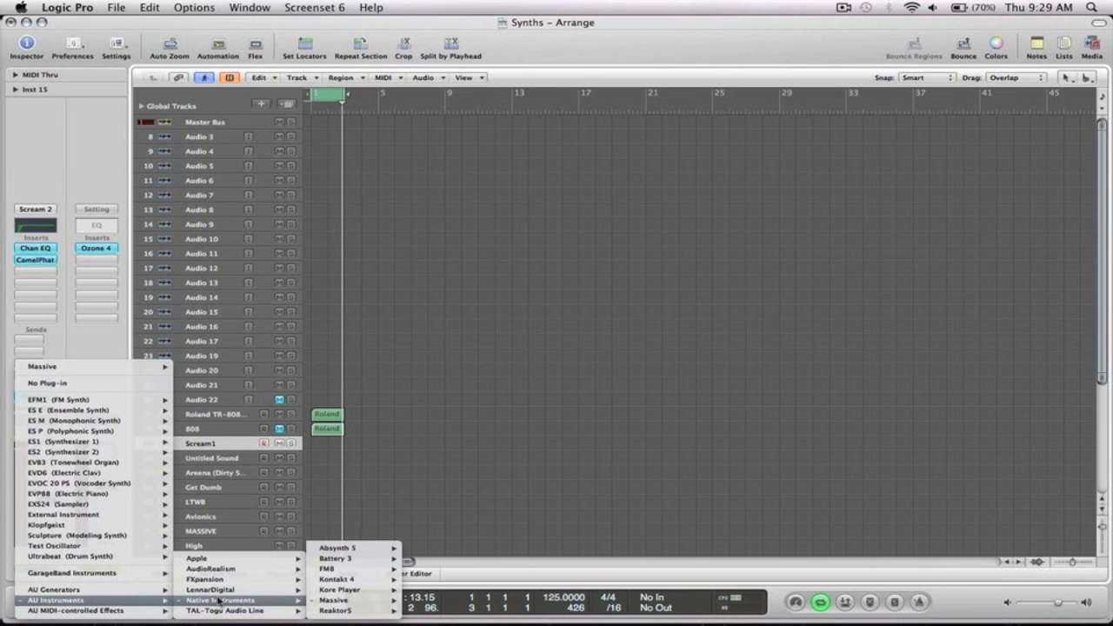
mouse_move(230, 570)
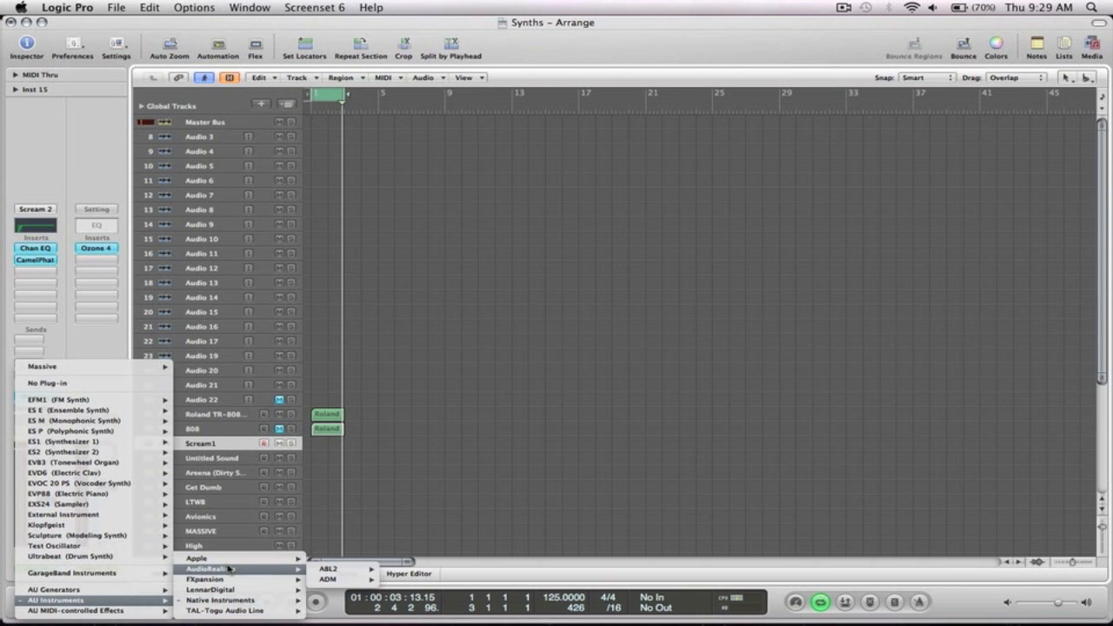
mouse_move(362, 580)
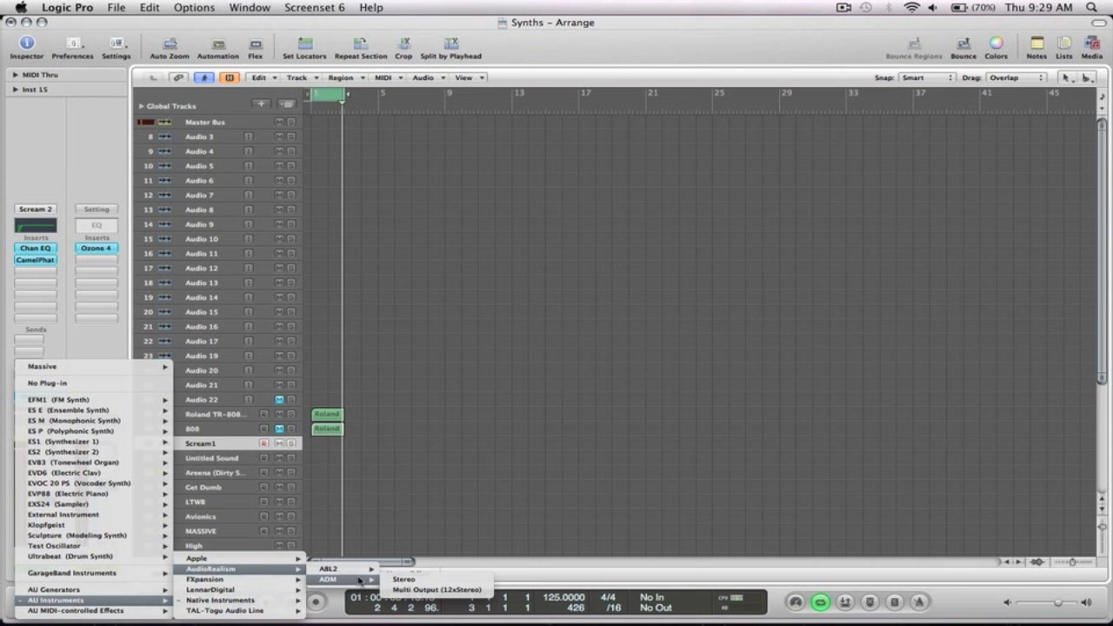
click(405, 580)
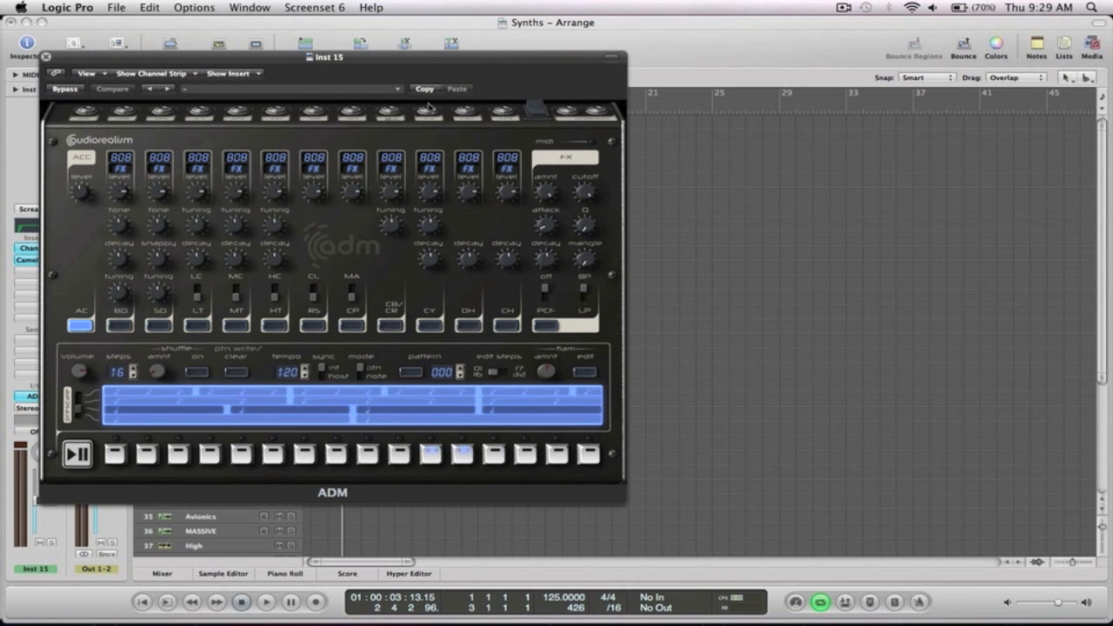
drag(382, 56, 696, 19)
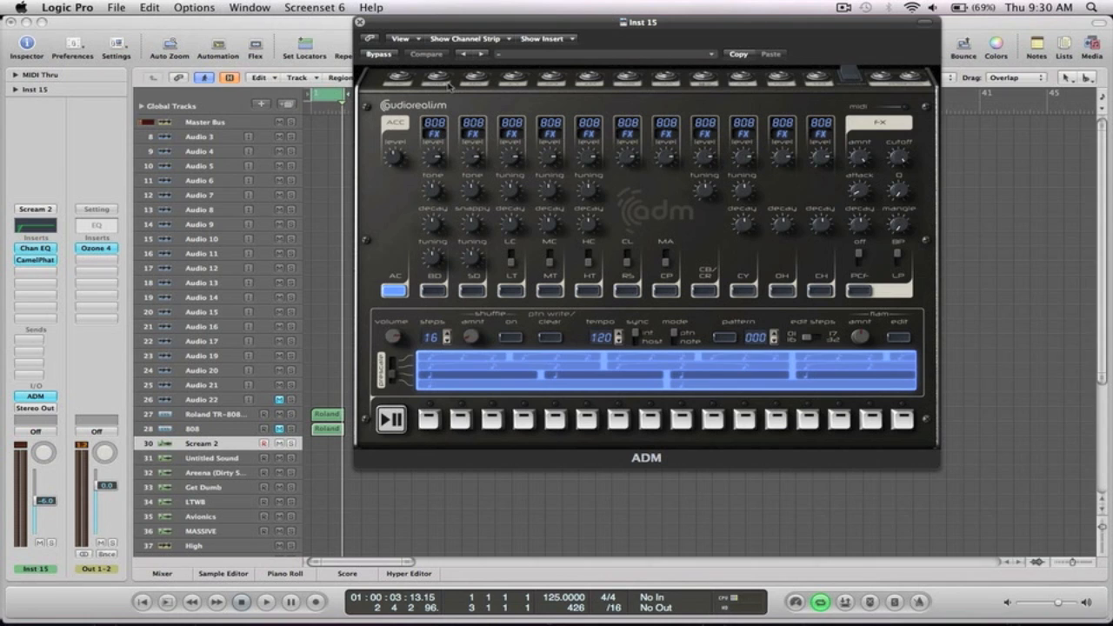
click(360, 21)
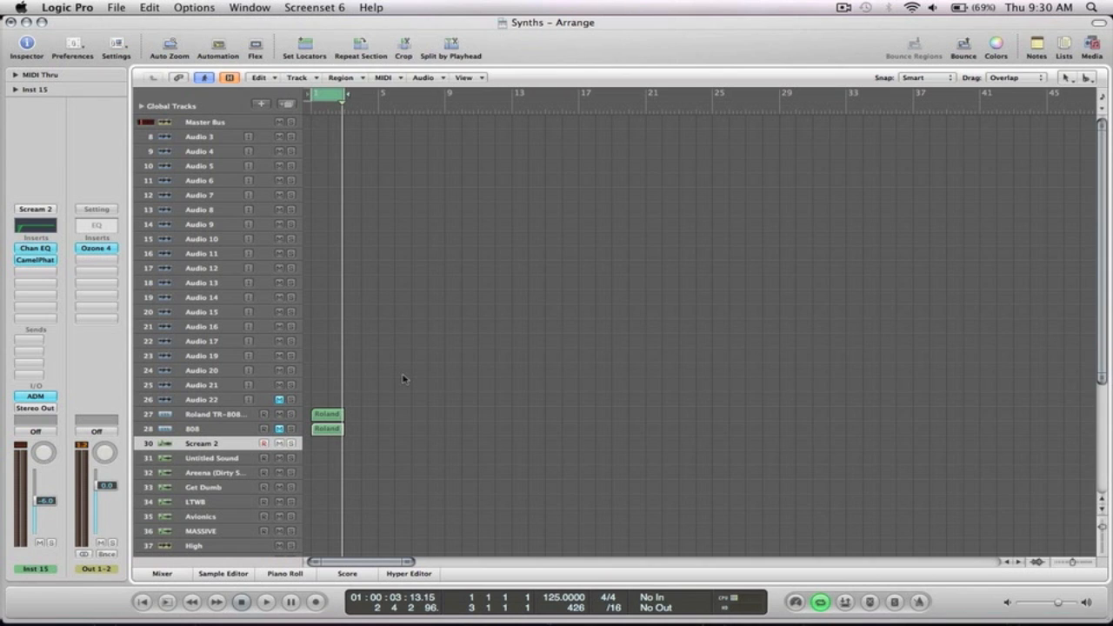
Zoom in on the two Roland TR-808 Kit regions and play the loop with track 27 selected
drag(388, 475, 305, 384)
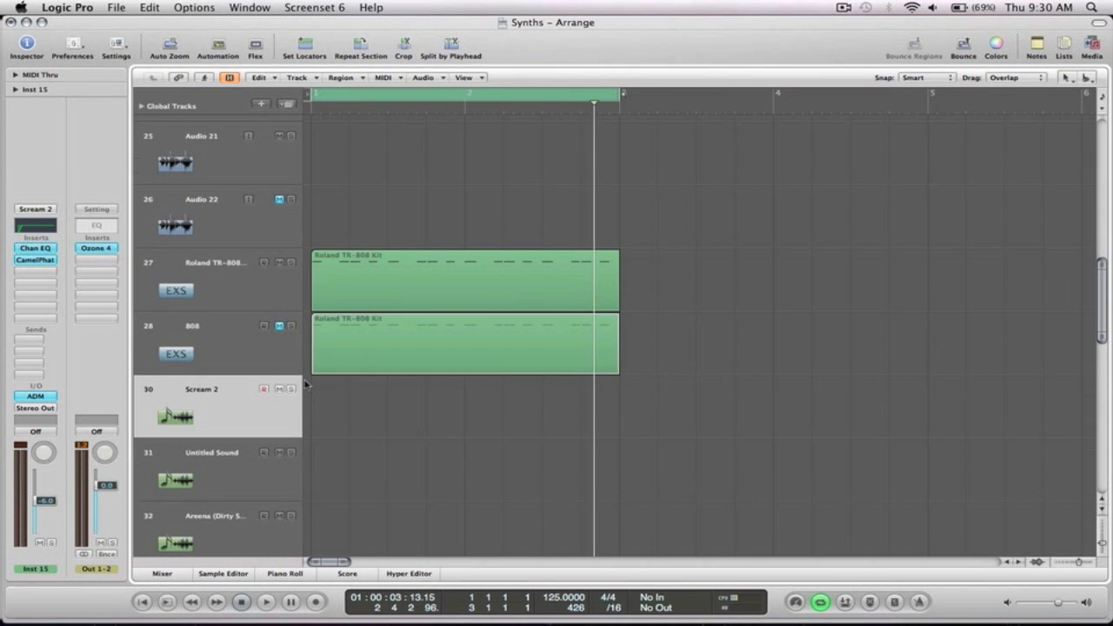
click(208, 275)
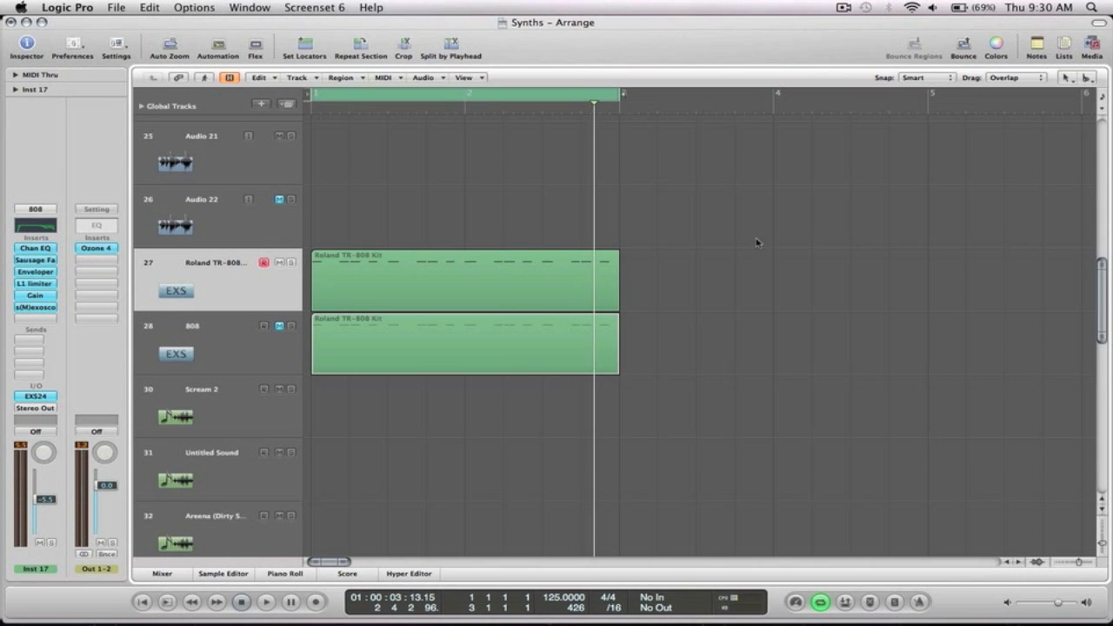
key(space)
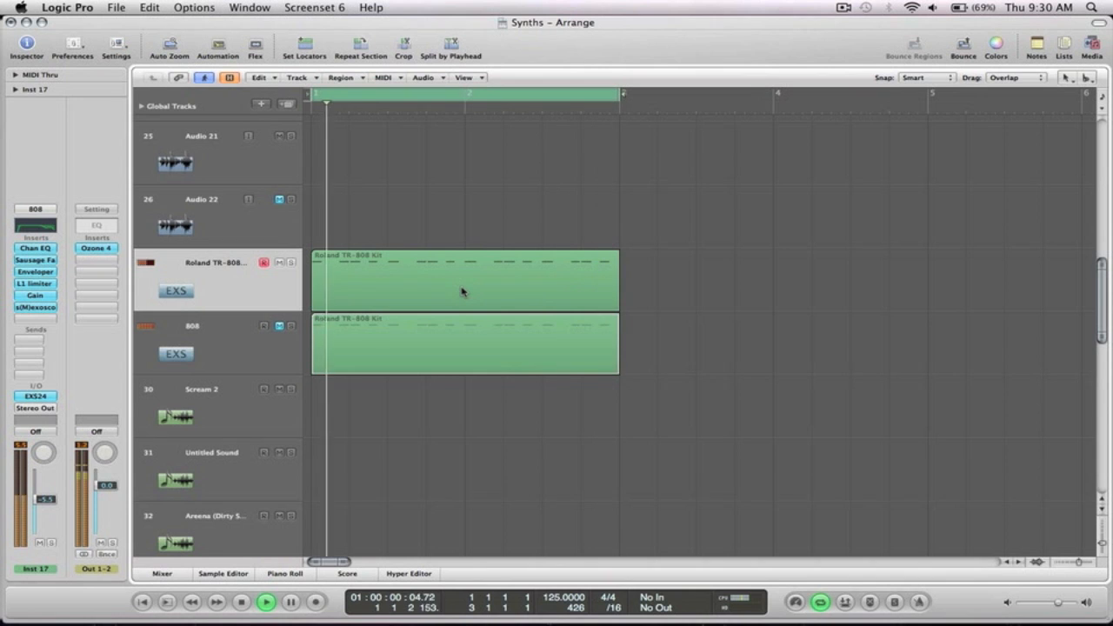
Adjust the release of envelope 2 in track 27's EXS24 during playback, stop playback, and close the sampler
click(33, 397)
mouse_move(958, 324)
mouse_down()
mouse_move(964, 350)
mouse_move(964, 302)
mouse_move(965, 327)
mouse_up()
key(space)
click(436, 49)
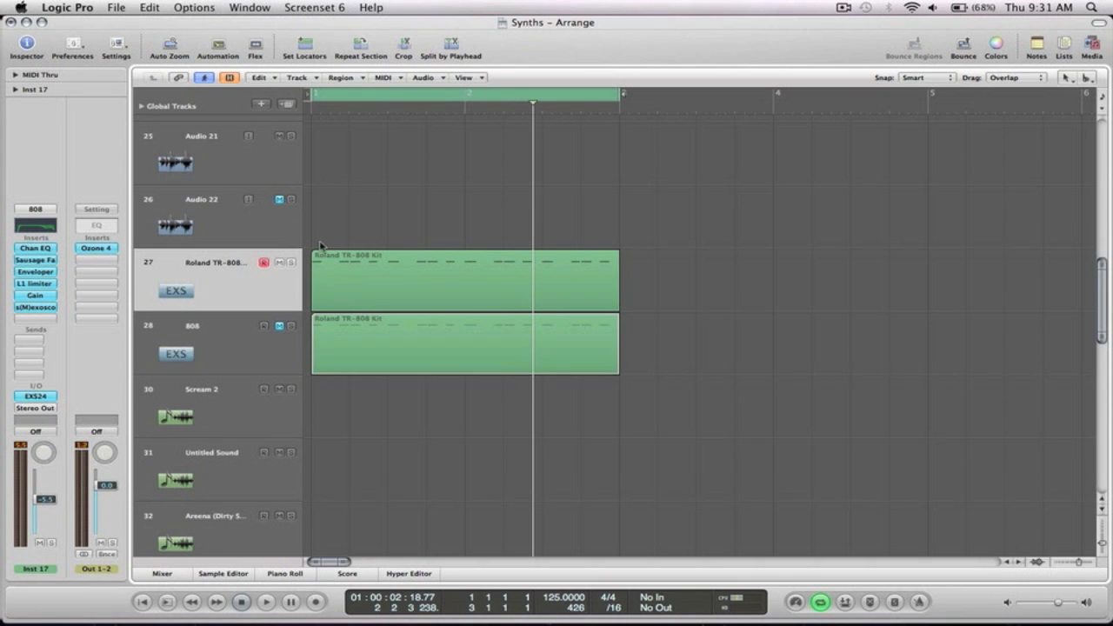
Mute the Roland TR-808 track 27 and unmute the 808 track 28
click(279, 261)
click(222, 343)
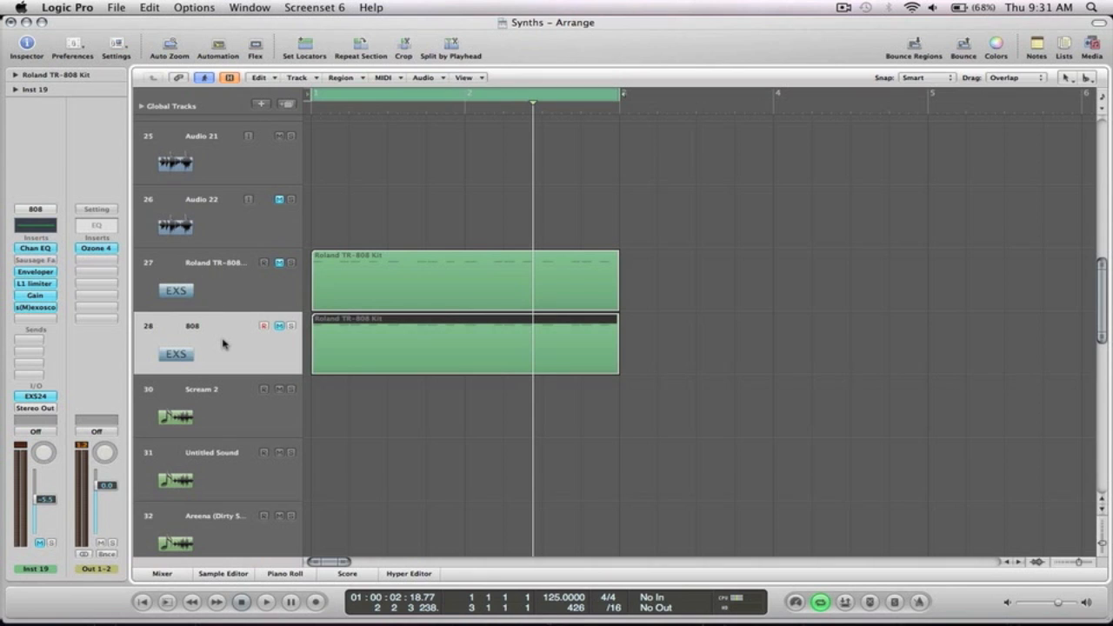
click(279, 326)
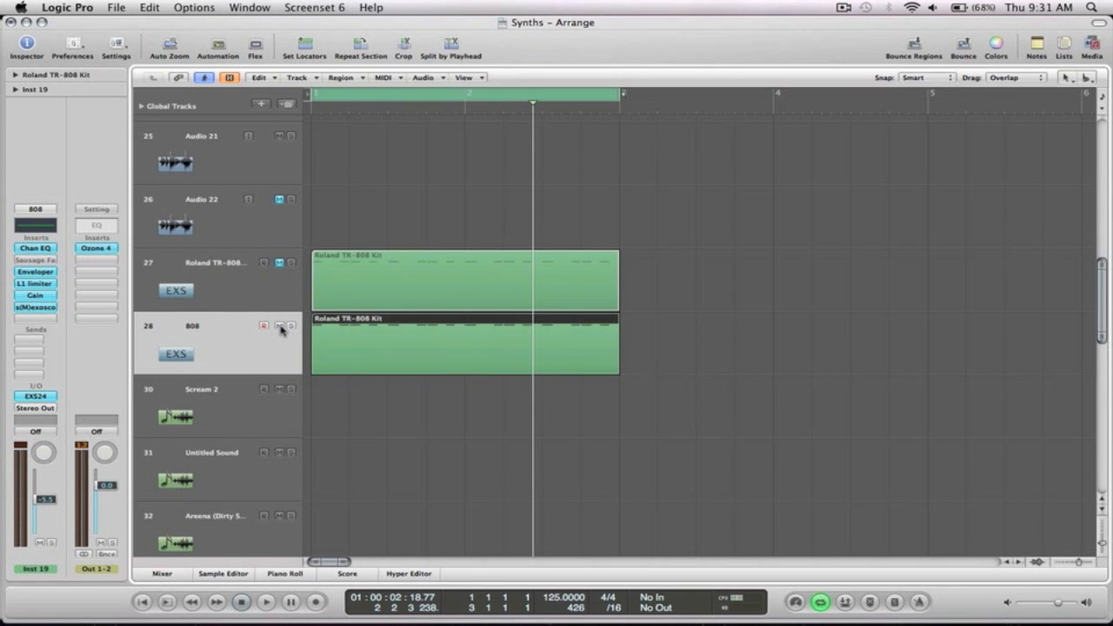
Bypass the Enveloper, L1 limiter, Gain and Channel EQ inserts on the 808 track
alt+click(37, 274)
alt+click(35, 284)
alt+click(34, 296)
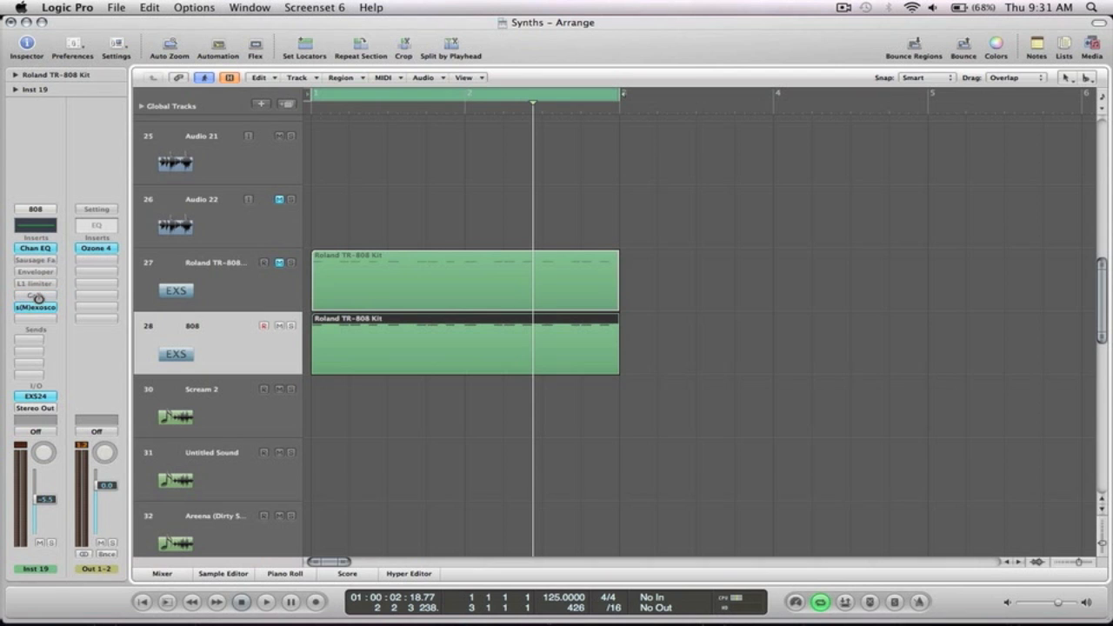
alt+click(43, 249)
Examine the unprocessed 808 waveform in s(M)exoscope while the loop plays, and close the oscilloscope
click(41, 309)
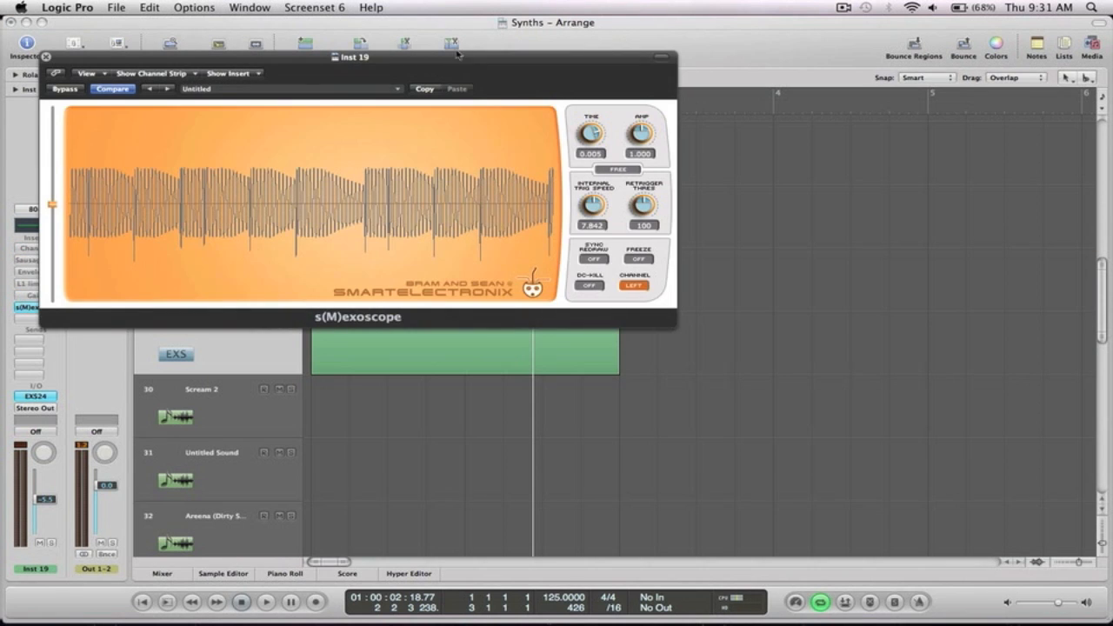
drag(348, 54, 779, 21)
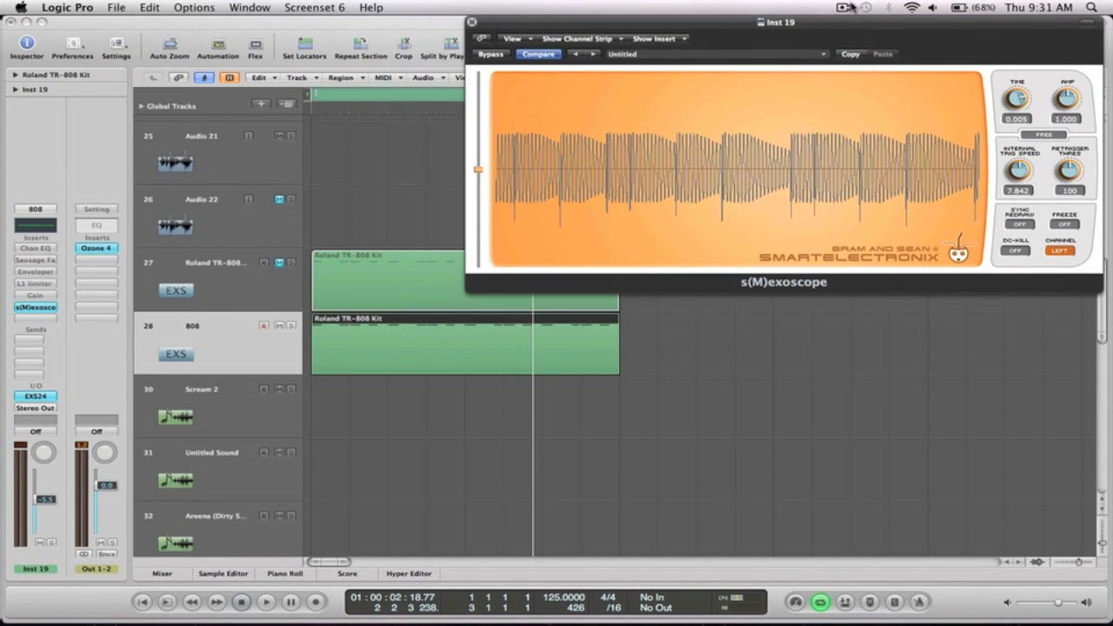
click(233, 348)
key(space)
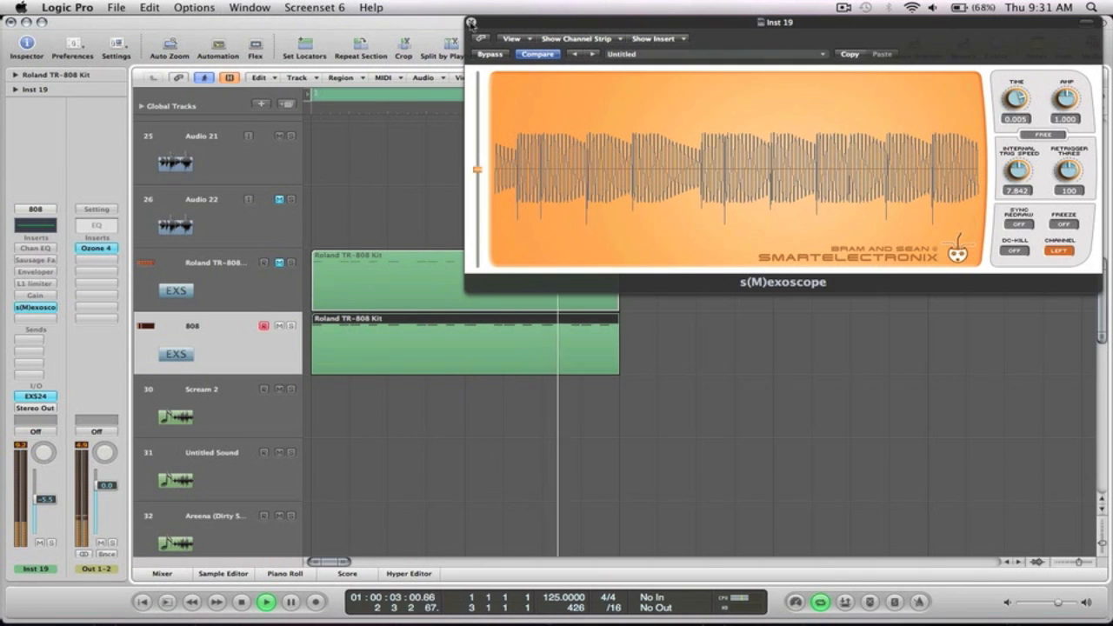
key(space)
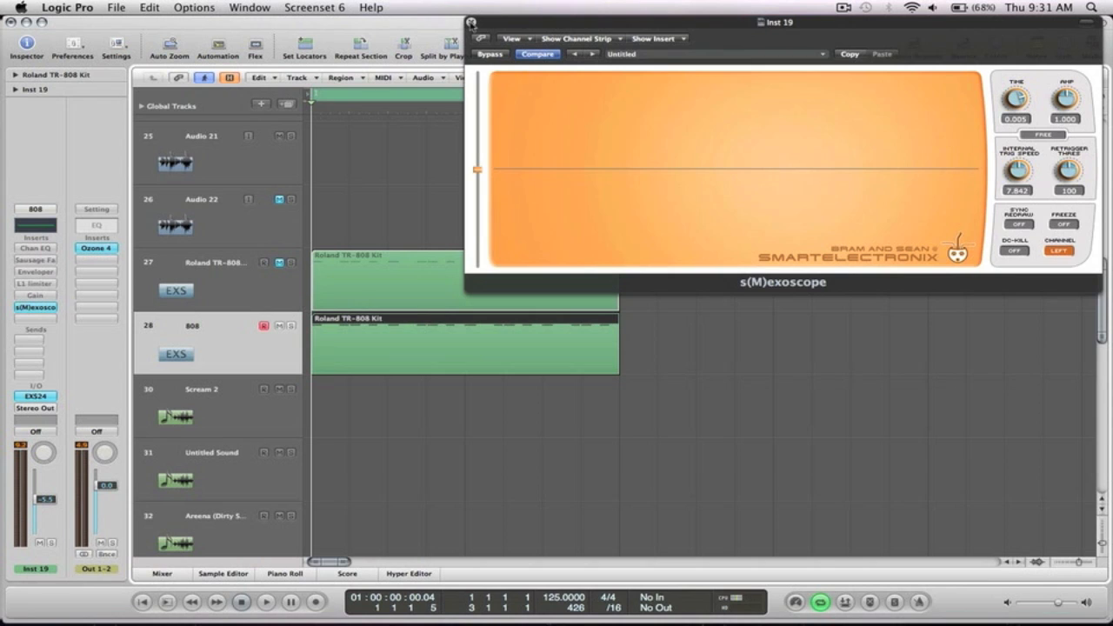
click(470, 22)
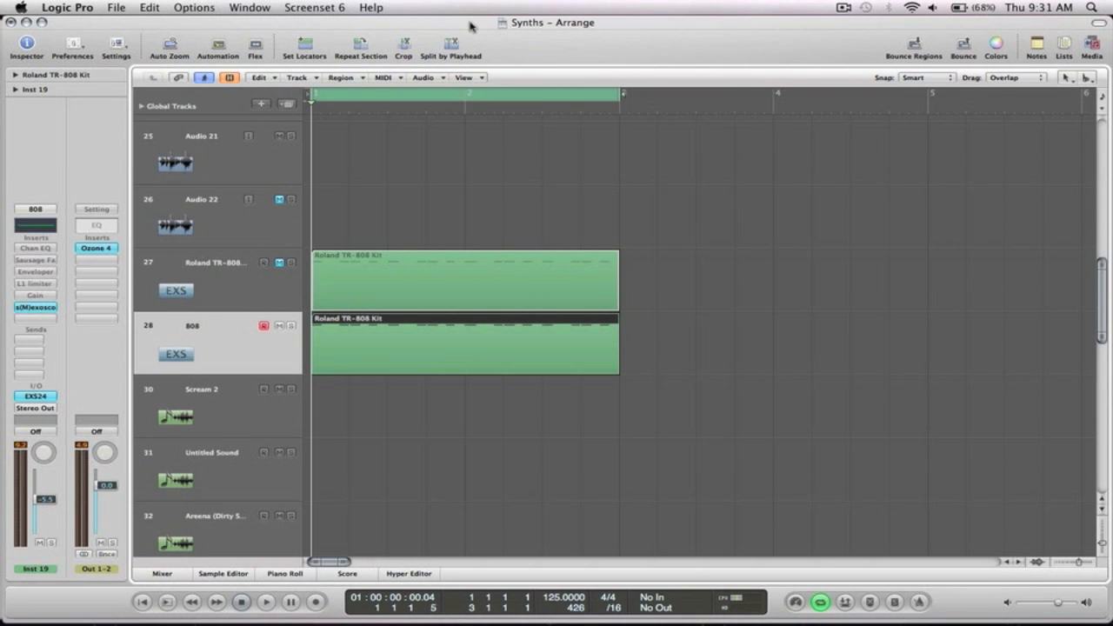
Reactivate the 808 track's Channel EQ and enable its low cut at 30 Hz with a 48 dB/Oct slope
click(36, 249)
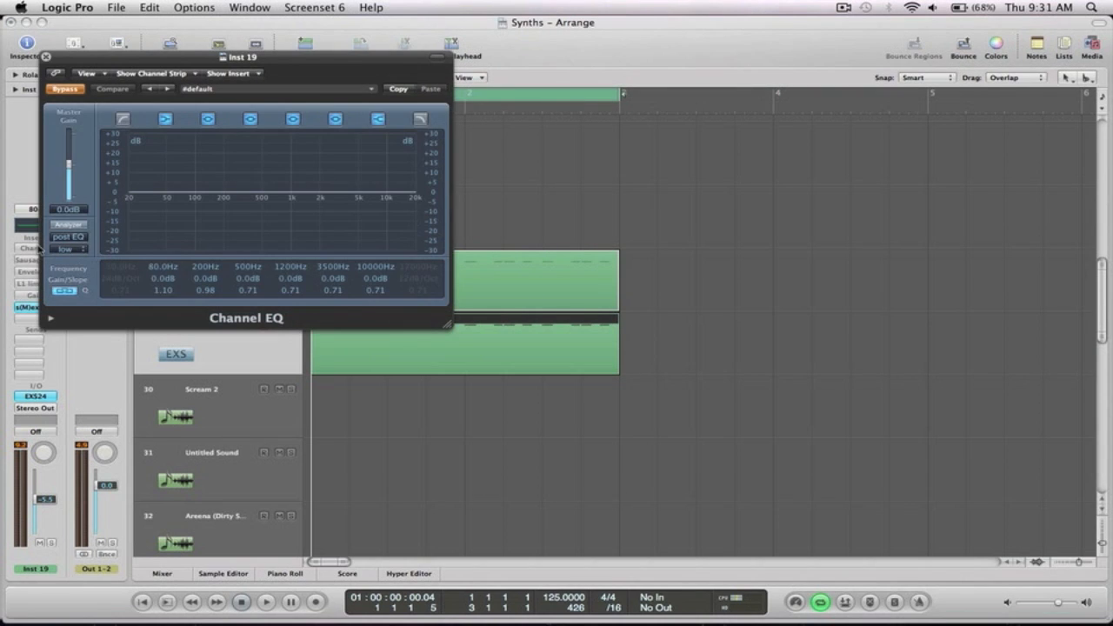
drag(119, 63, 312, 88)
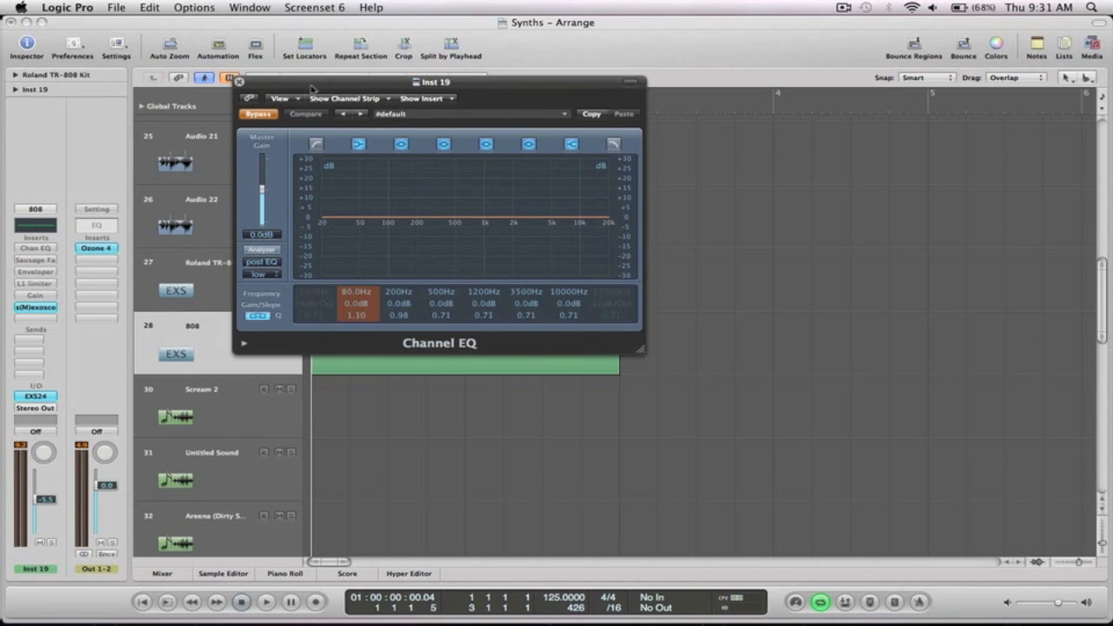
click(258, 113)
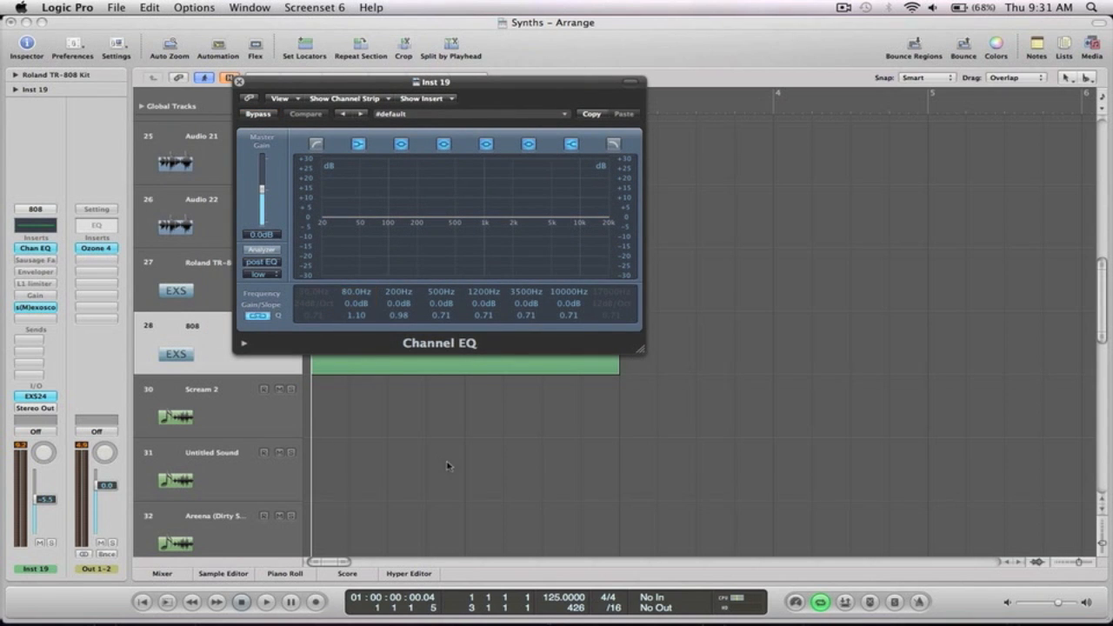
click(316, 144)
drag(318, 306, 319, 301)
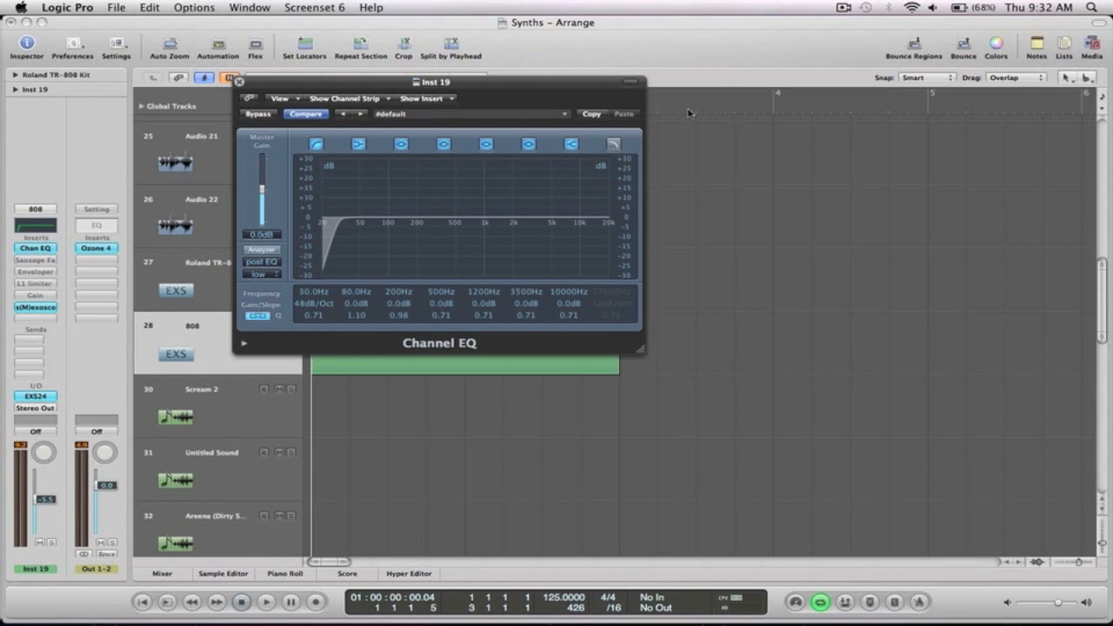
Enable the high cut at 5000 Hz, 12 dB/Oct, and set the upper-mid bell to 4100 Hz, -10 dB, Q 0.21
click(614, 144)
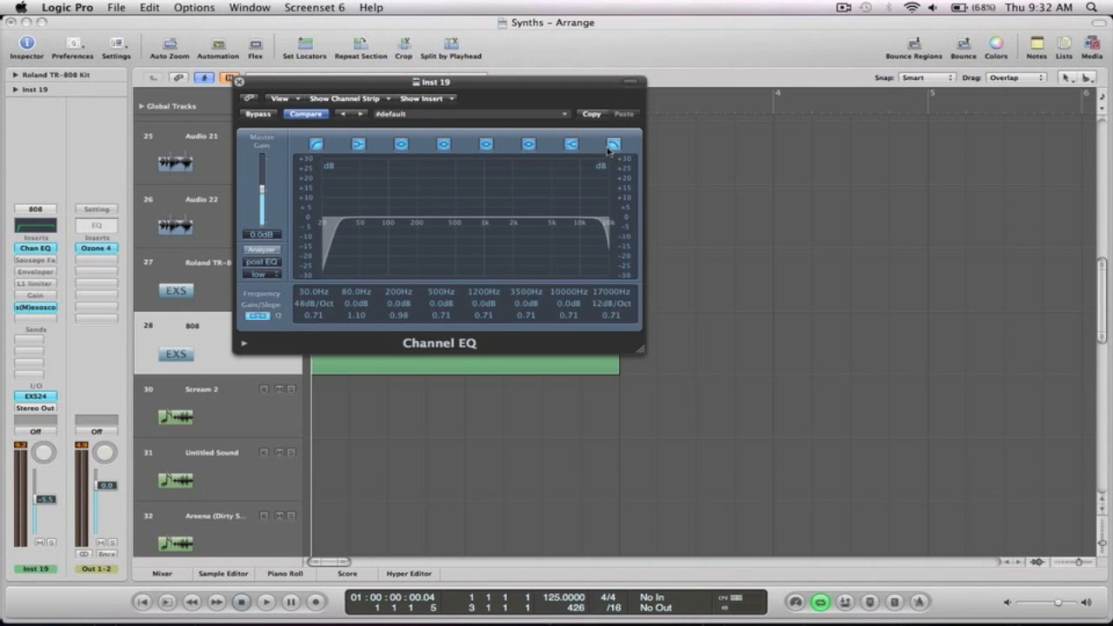
drag(613, 299, 611, 353)
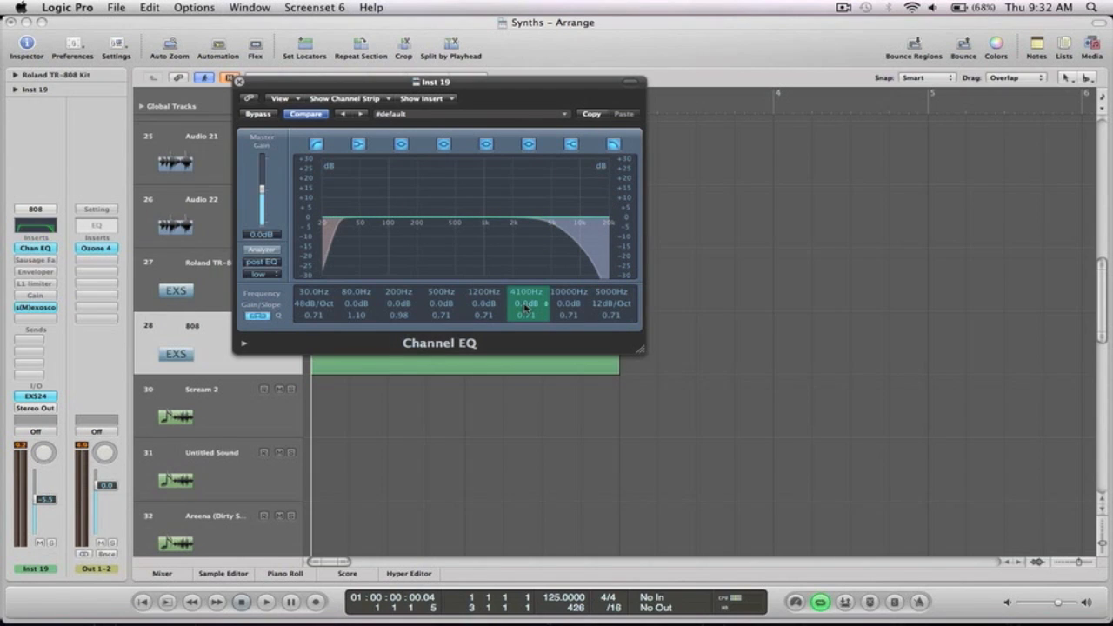
drag(524, 310, 525, 315)
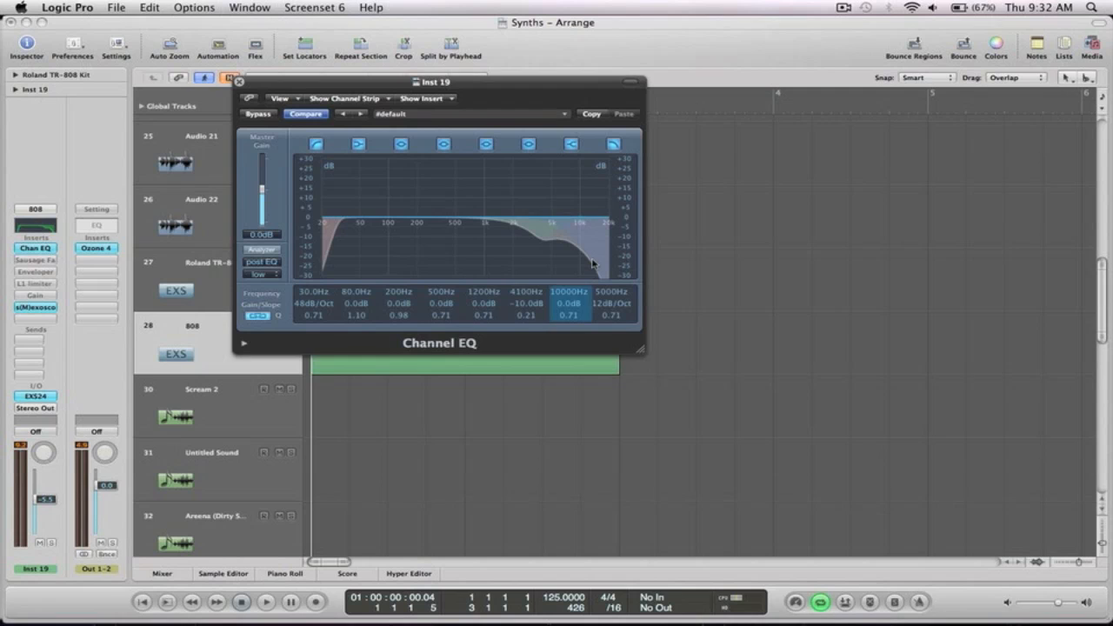
Play the 808 loop and compare its sound with the Channel EQ bypassed and active
click(684, 292)
key(space)
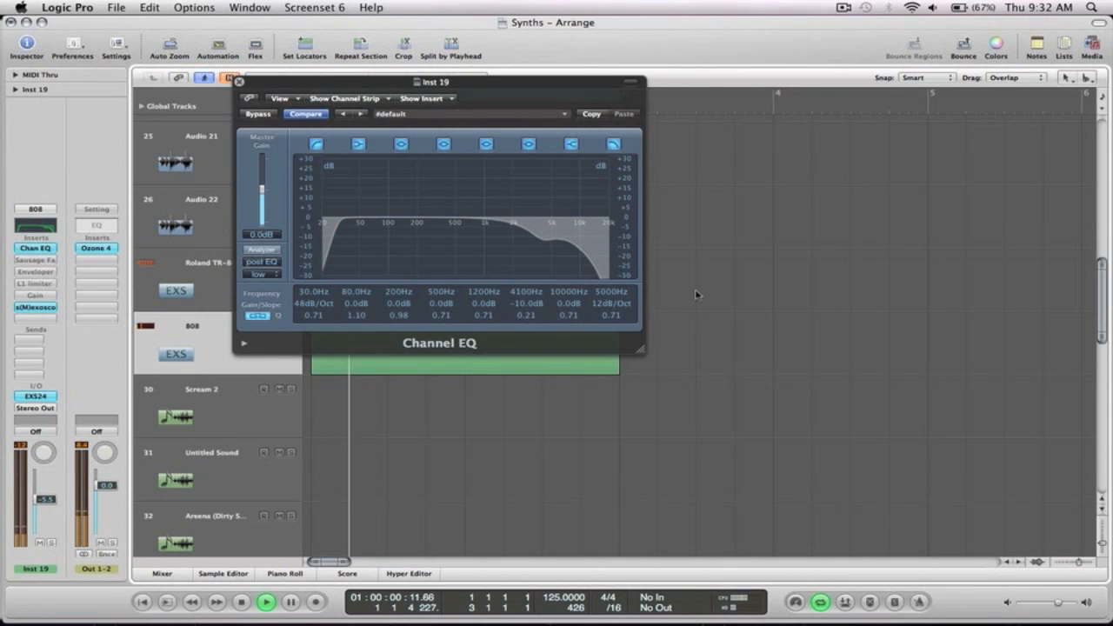
click(258, 114)
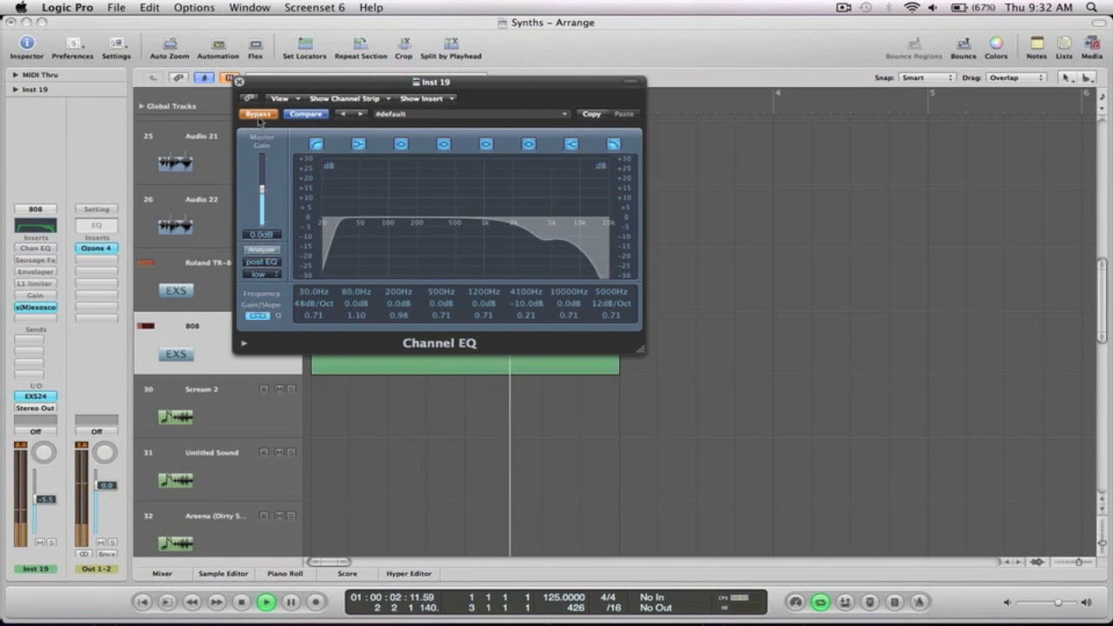
click(257, 114)
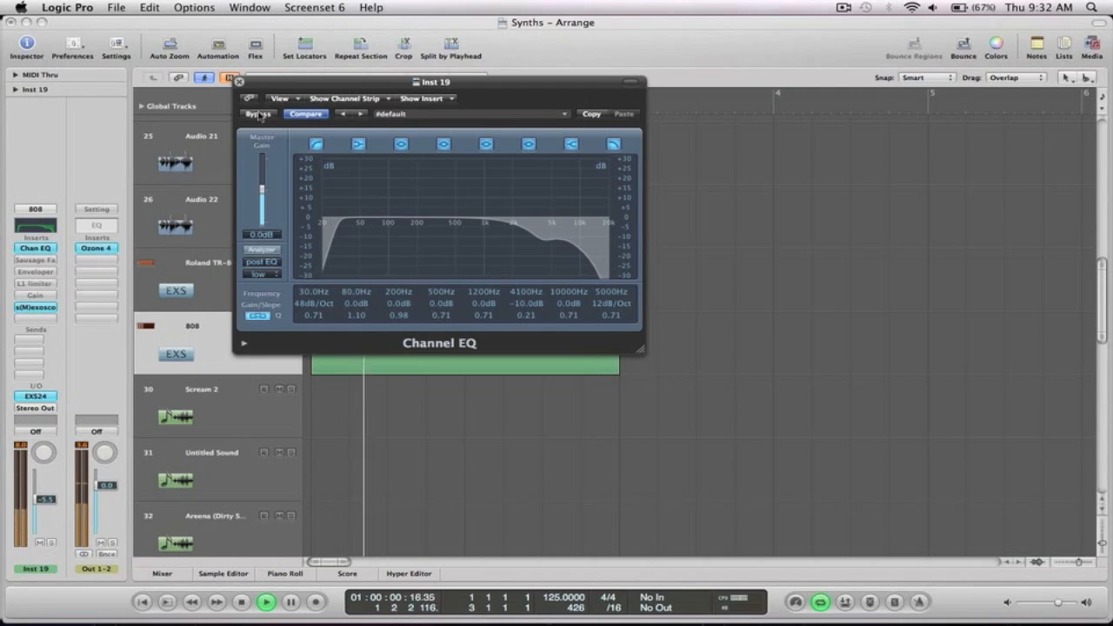
Compare the 808 waveform in s(M)exoscope with the Channel EQ bypassed and active during playback, and close both plug-in windows
key(space)
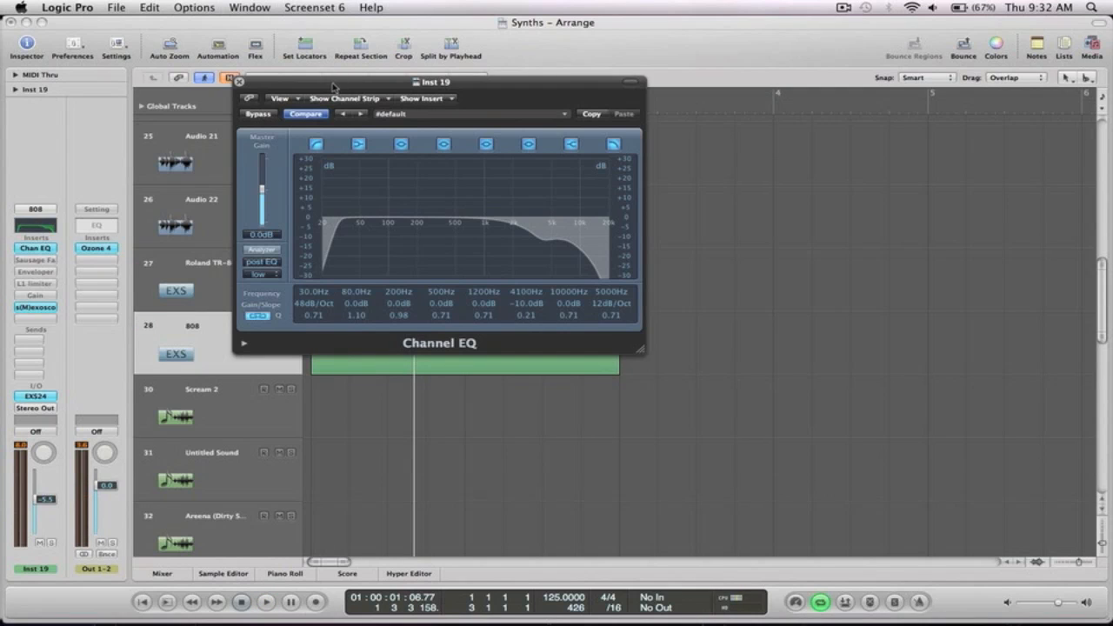
drag(333, 86, 670, 63)
key(space)
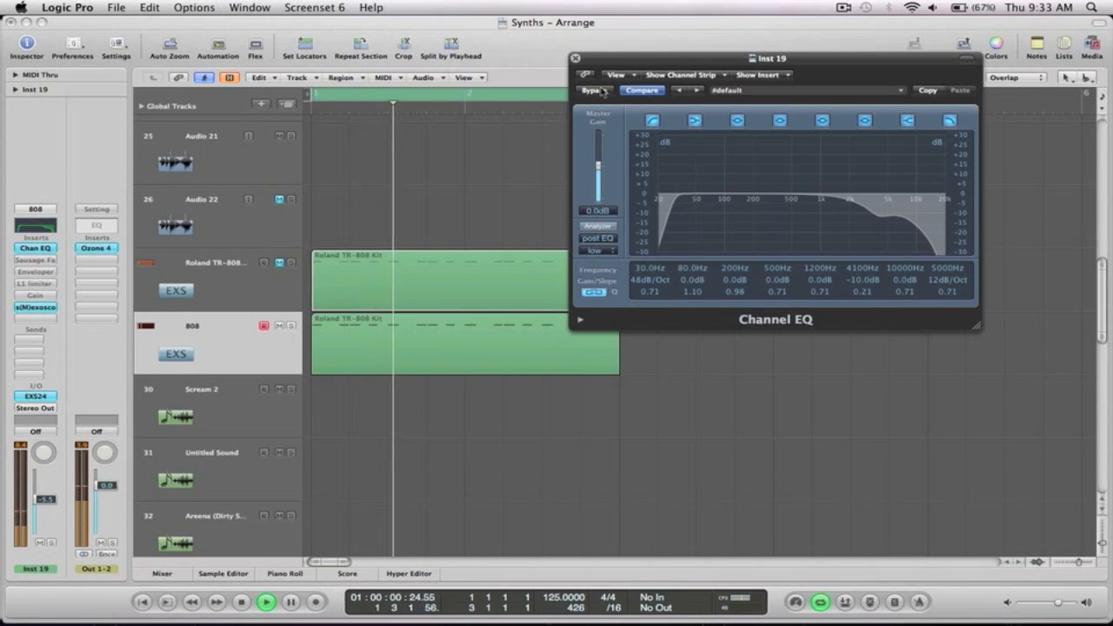
click(600, 91)
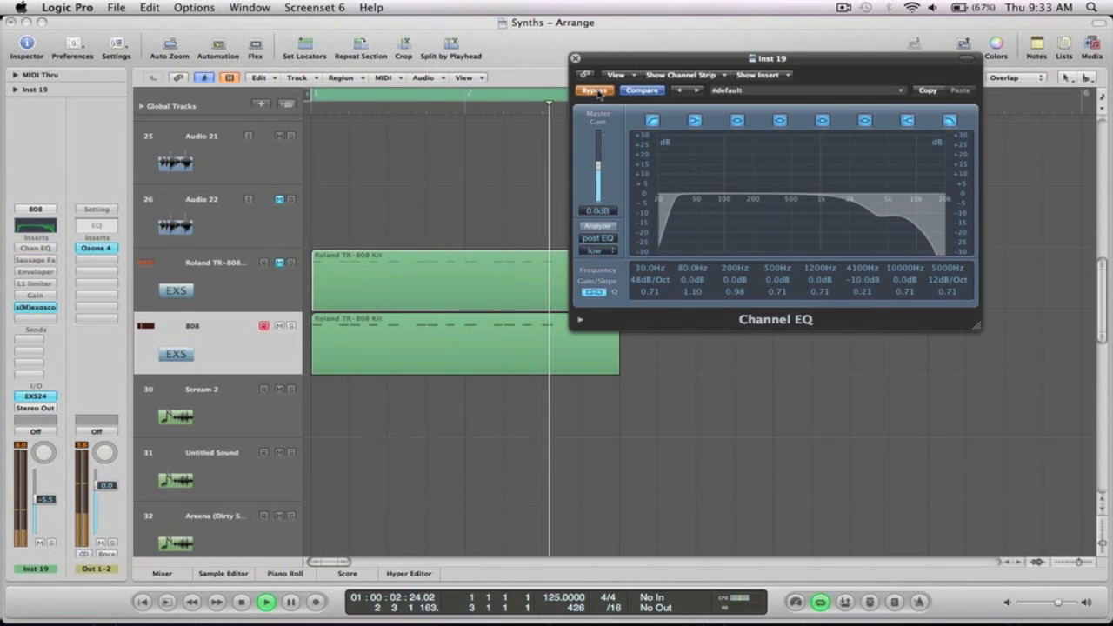
click(35, 307)
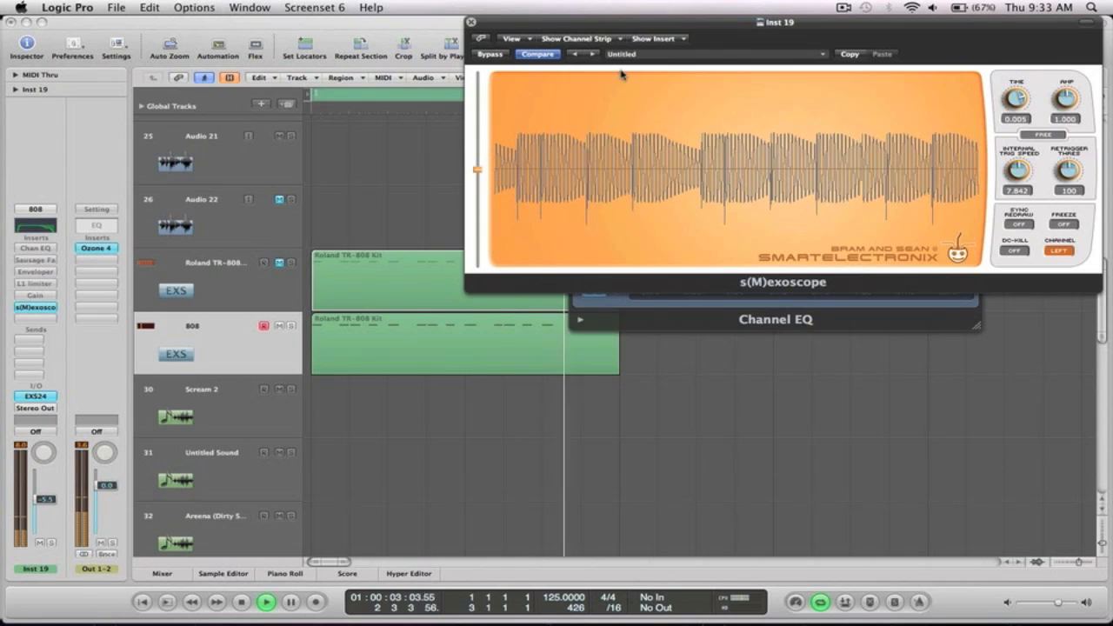
drag(628, 24, 371, 218)
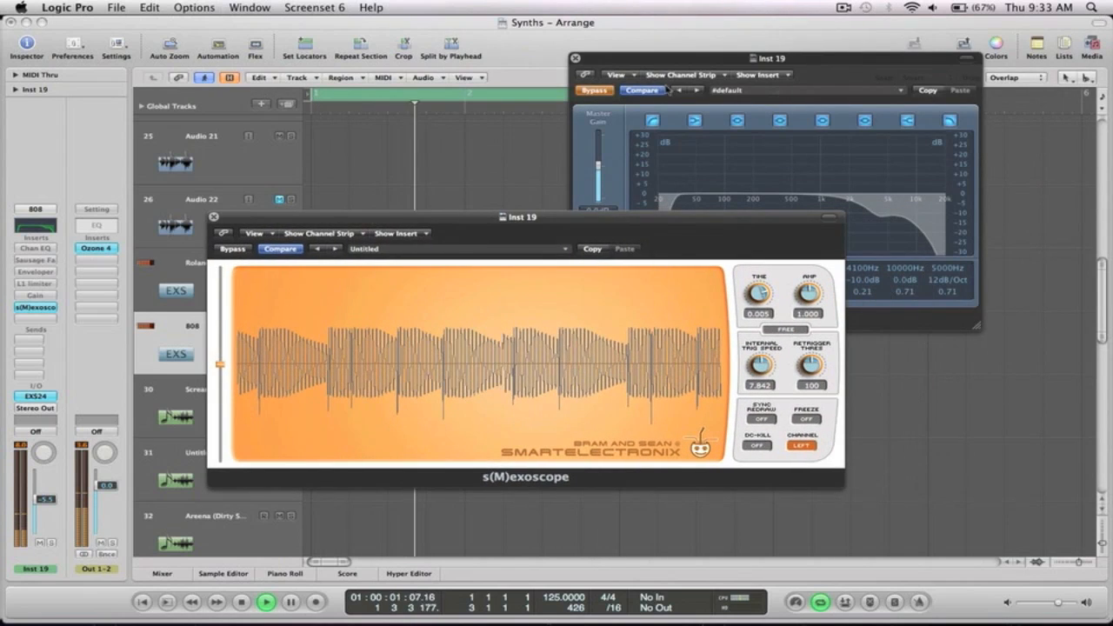
click(600, 90)
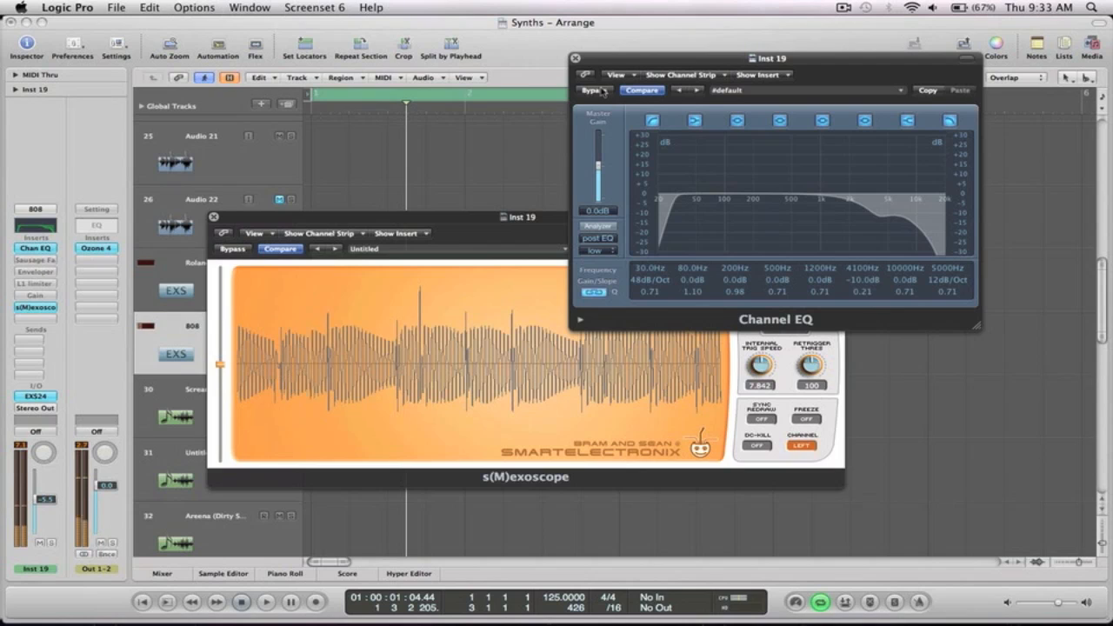
click(575, 58)
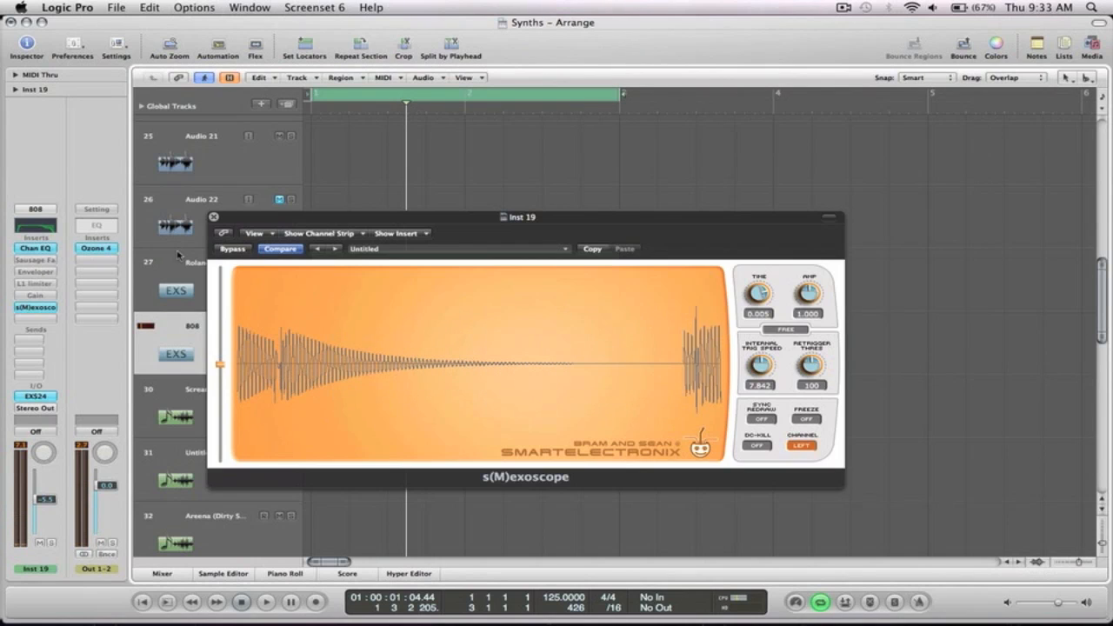
click(214, 217)
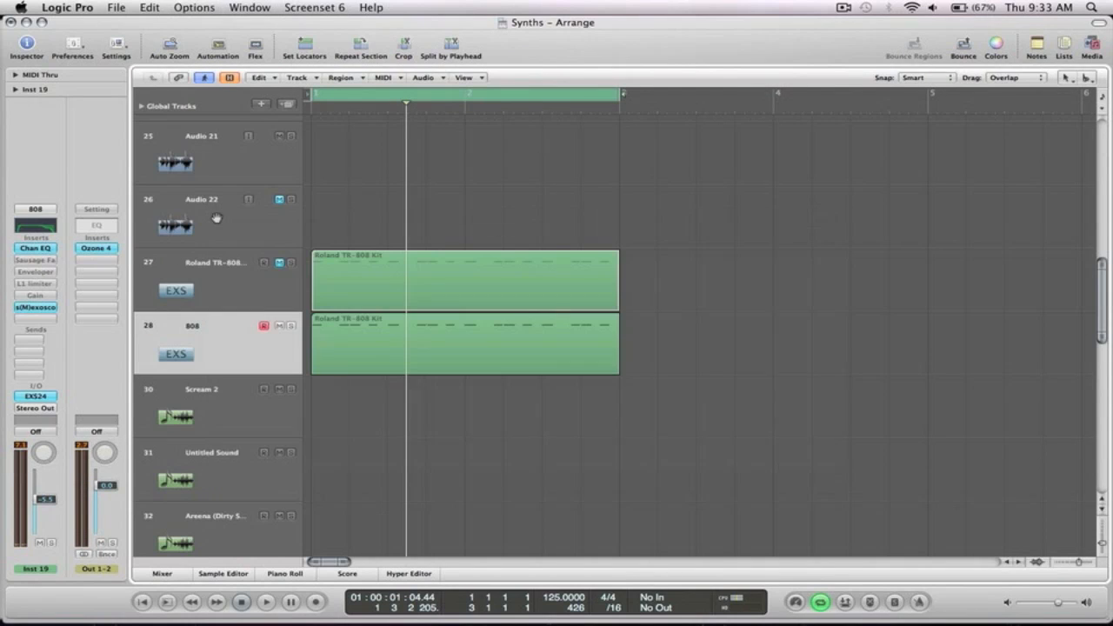
Raise the Color slightly in the 808 track's Sausage Fattener, set its Fatness to 2.0 %, and activate the plug-in during playback
click(35, 261)
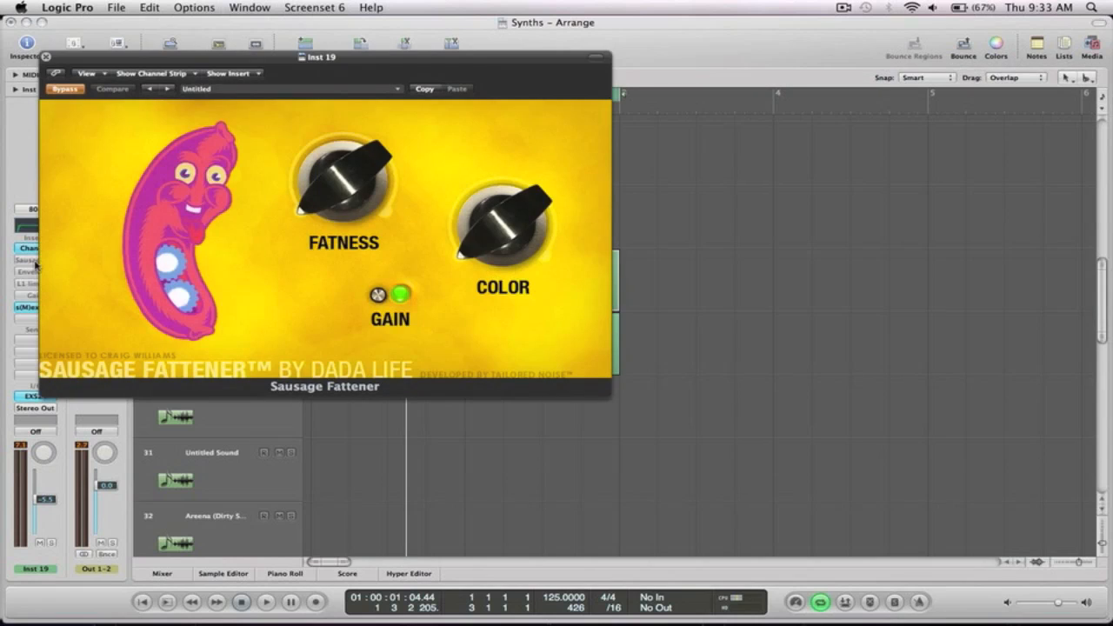
drag(514, 232, 491, 176)
drag(341, 180, 337, 172)
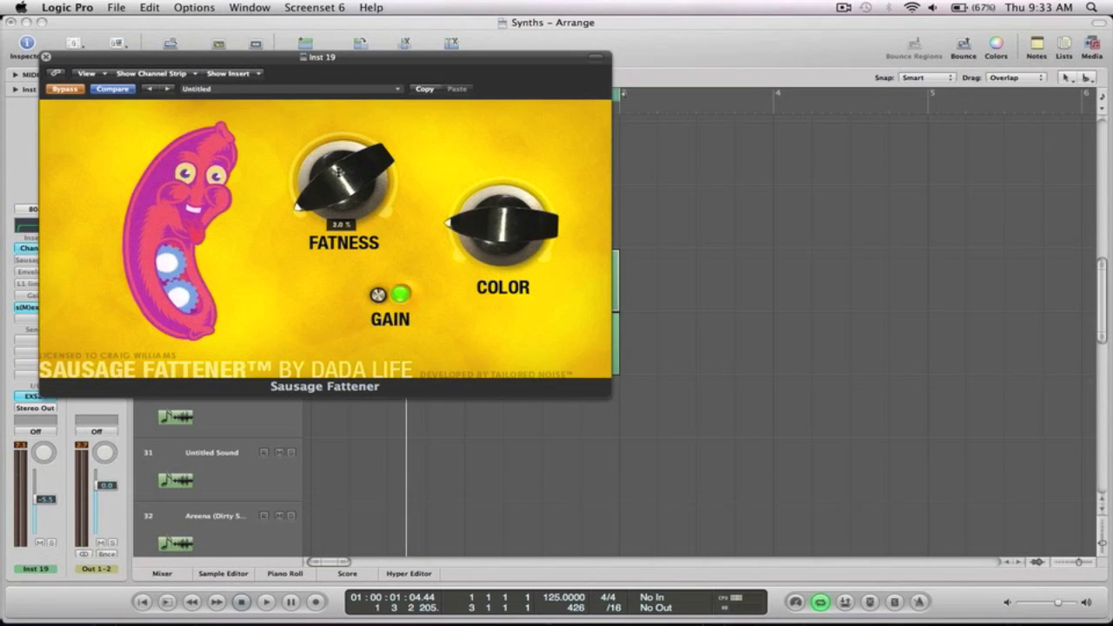
key(space)
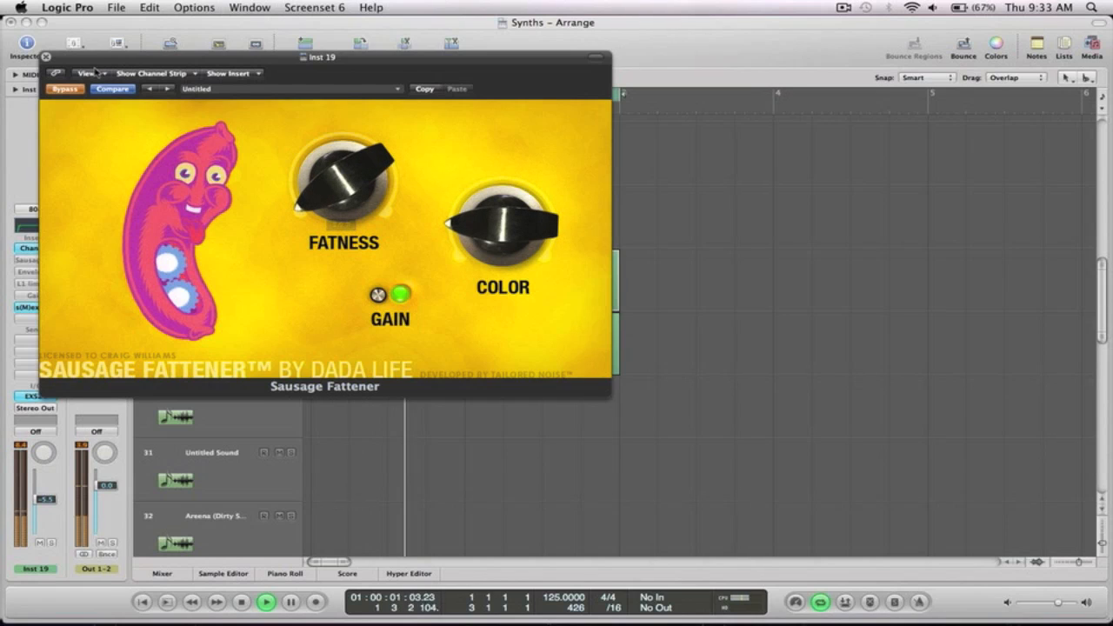
click(62, 91)
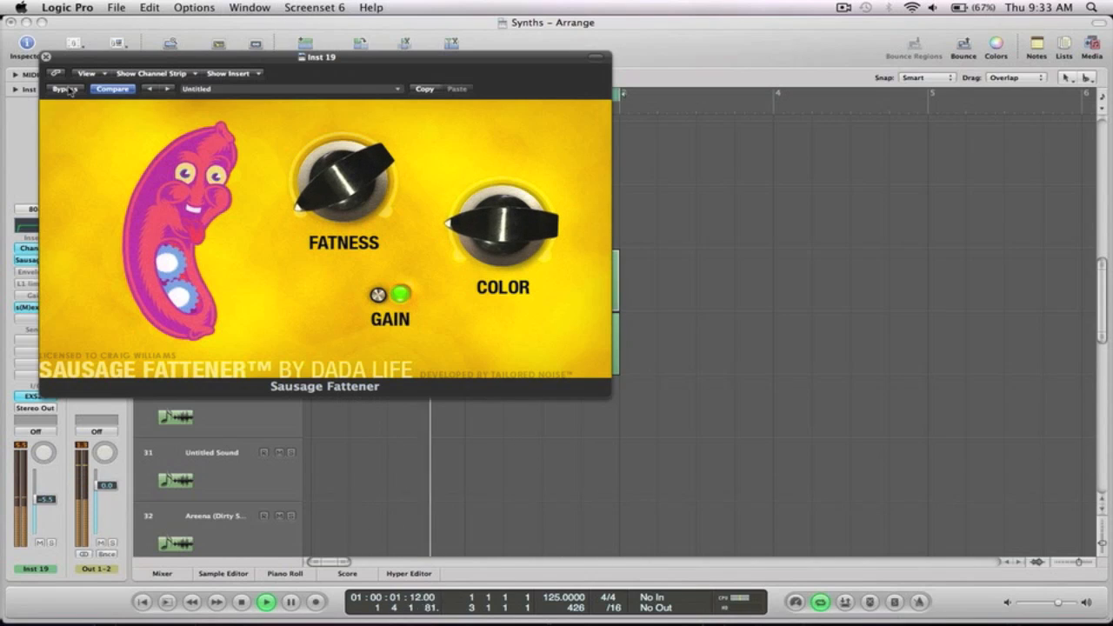
Compare the loop's sound with Sausage Fattener bypassed and active, and close the plug-in
click(68, 90)
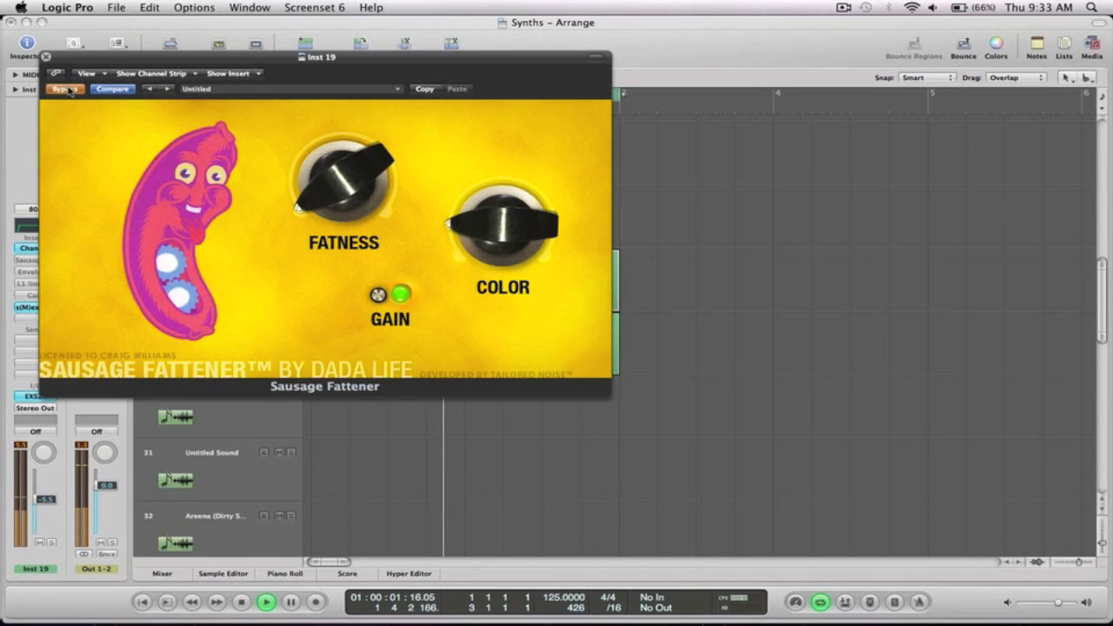
click(68, 90)
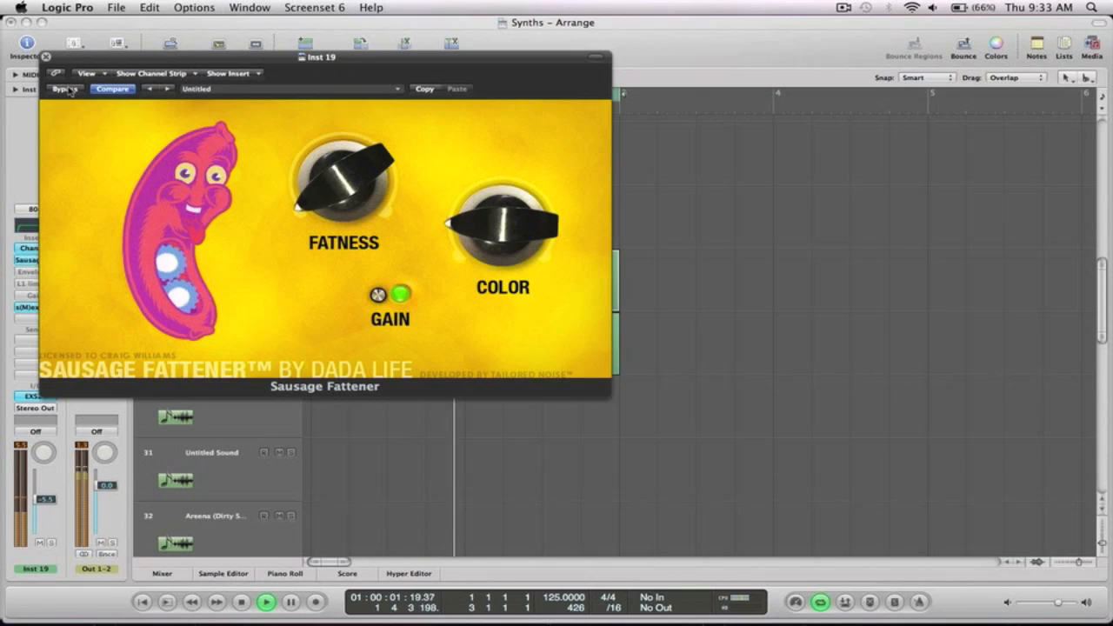
key(space)
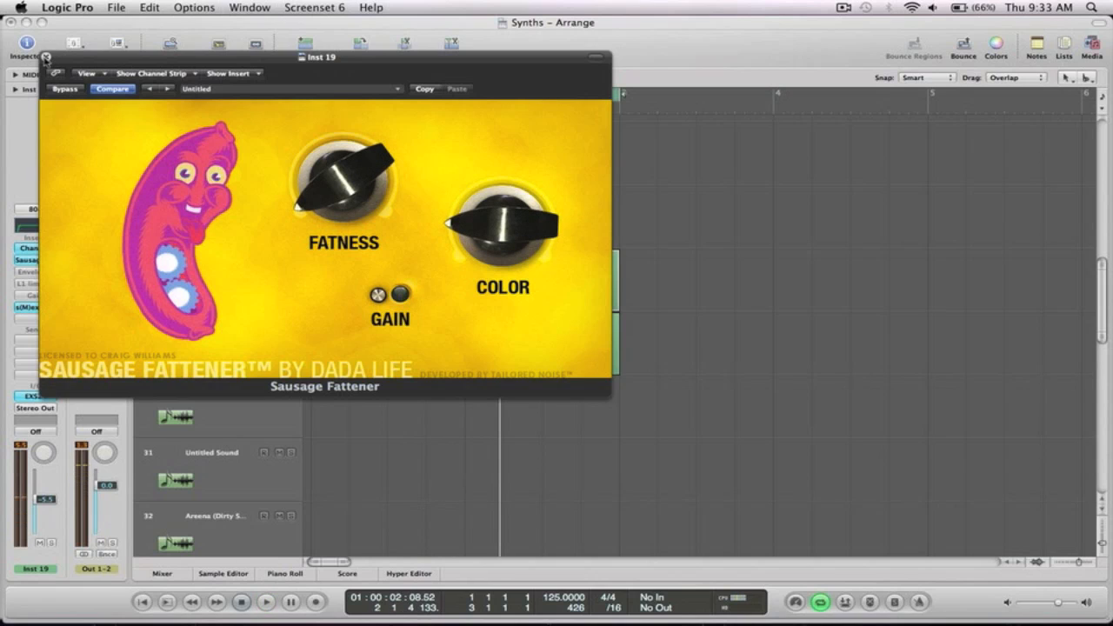
click(47, 58)
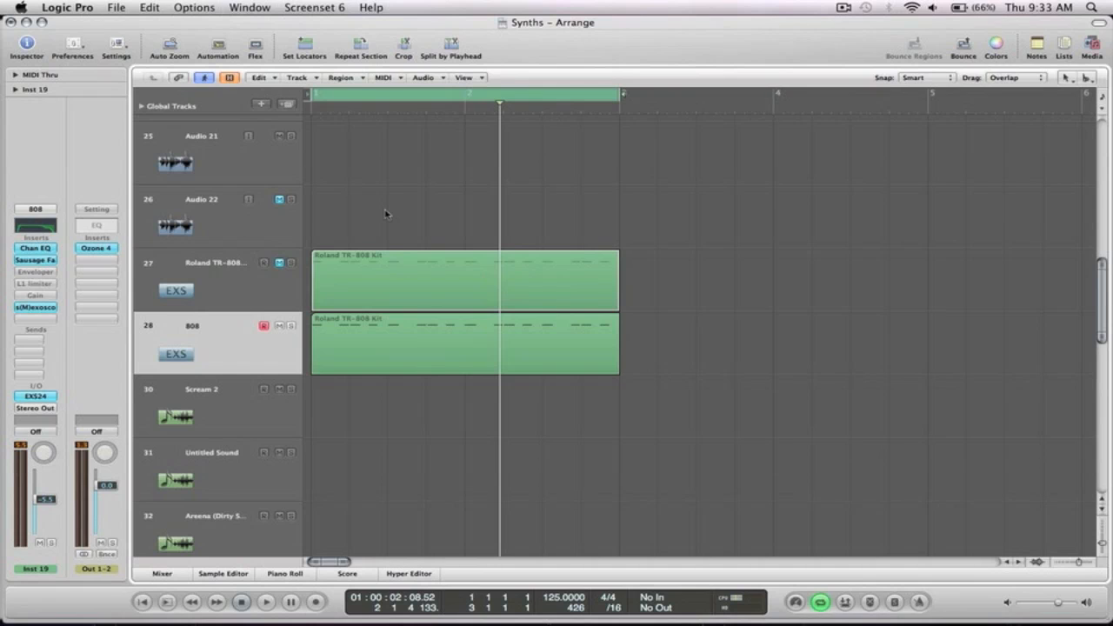
Activate the 808 track's Enveloper and set its attack gain to 100%
click(36, 272)
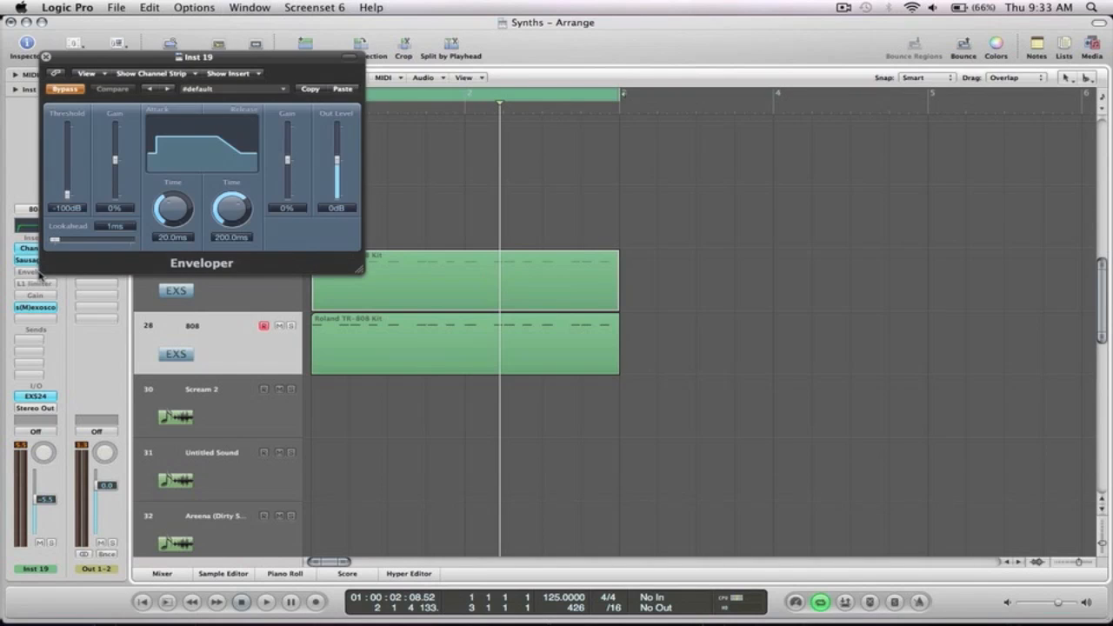
drag(225, 56, 839, 114)
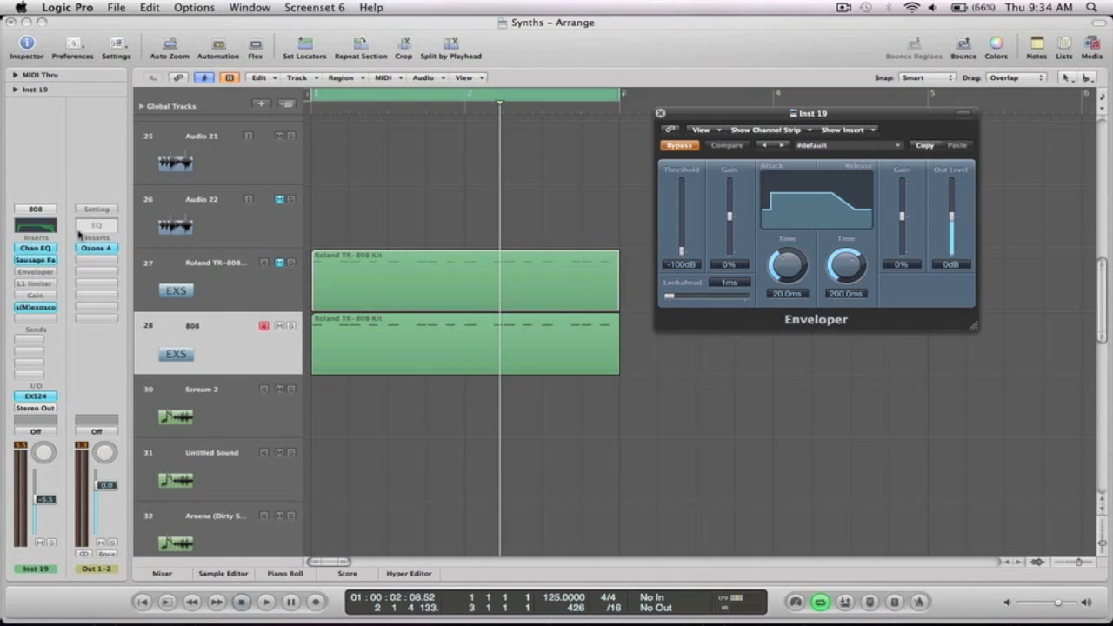
click(679, 146)
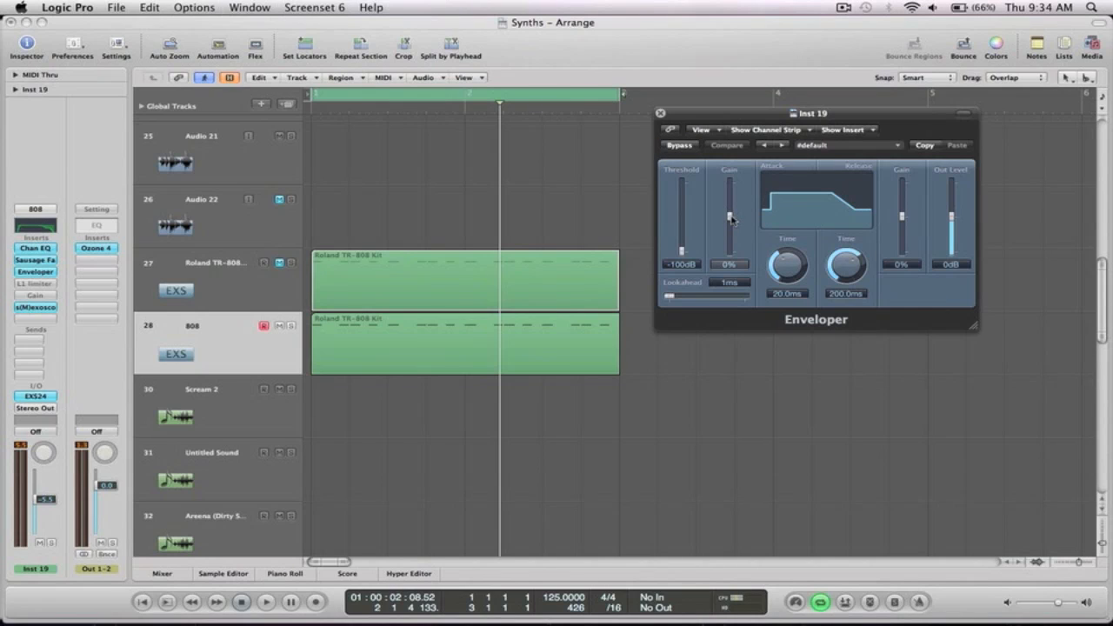
drag(731, 220, 769, 174)
Play the 808 loop and compare its sound with the Enveloper bypassed and active
key(space)
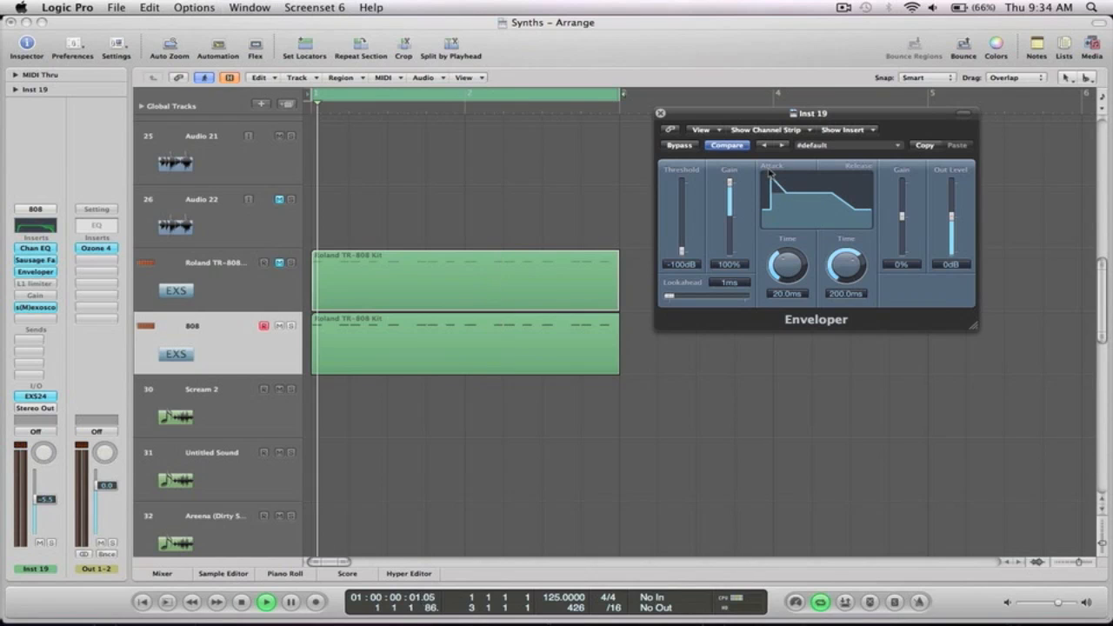
click(680, 145)
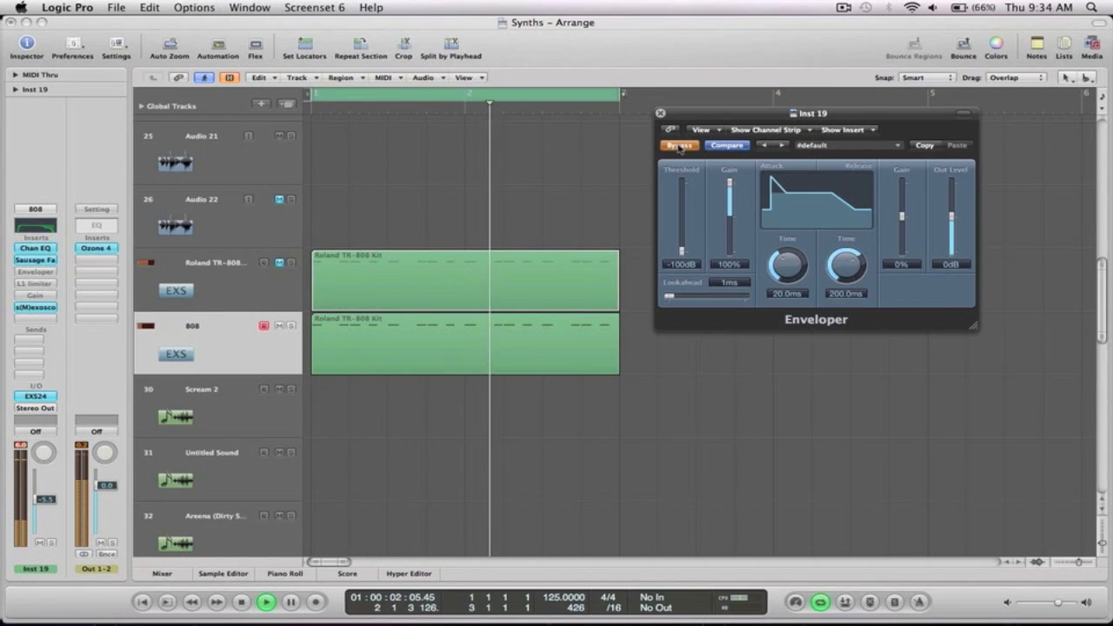
click(680, 145)
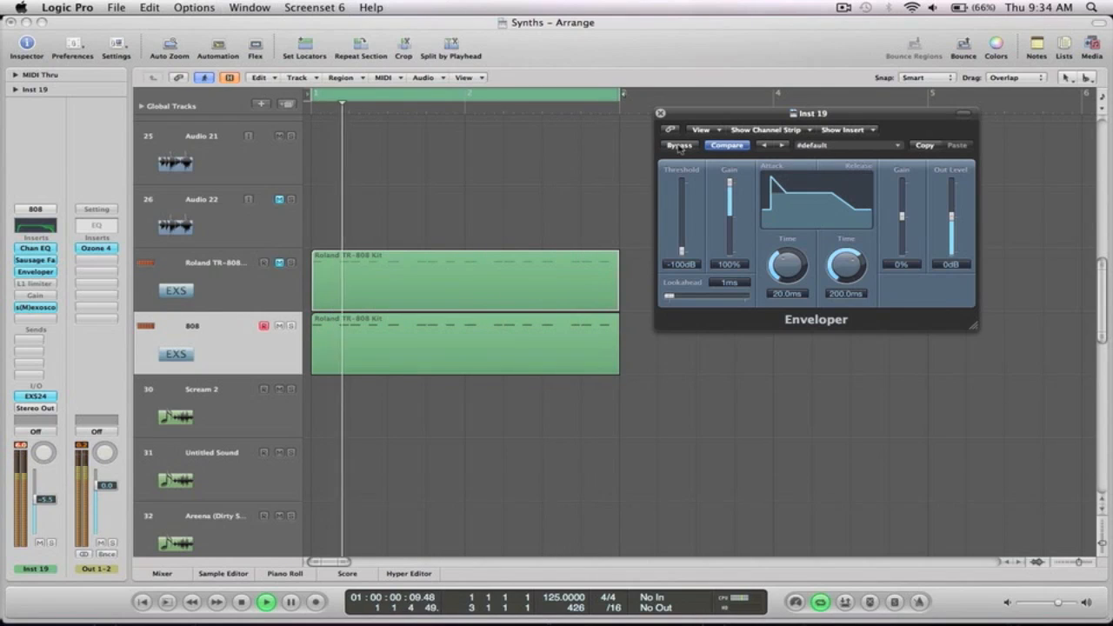
key(space)
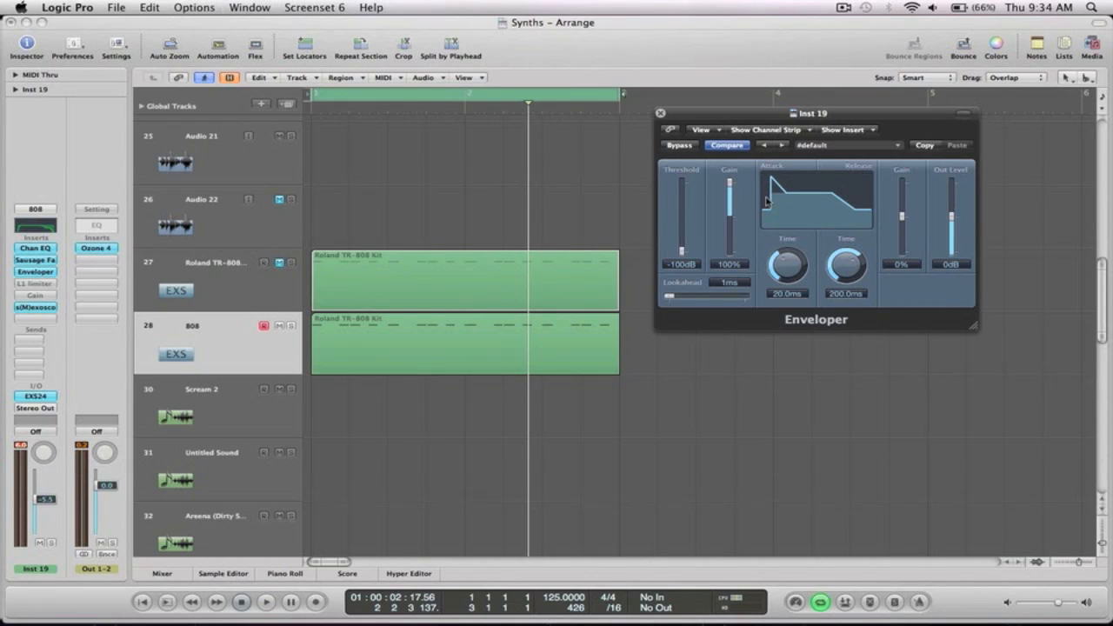
Examine the attack transients in s(M)exoscope with the Enveloper active and bypassed, and close both plug-in windows
click(35, 308)
key(space)
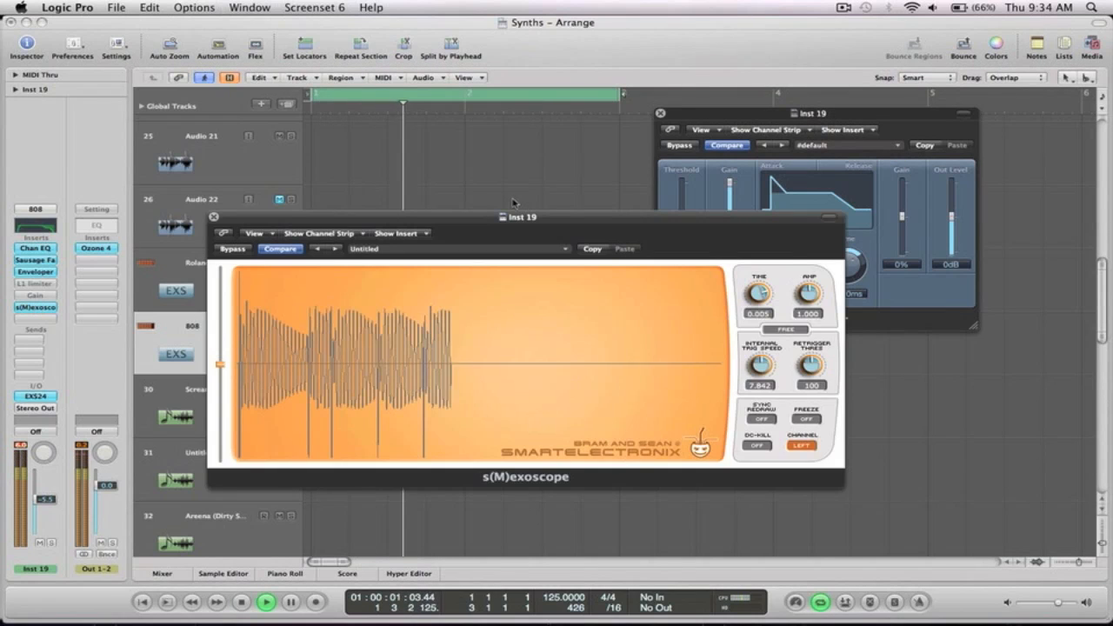
click(683, 146)
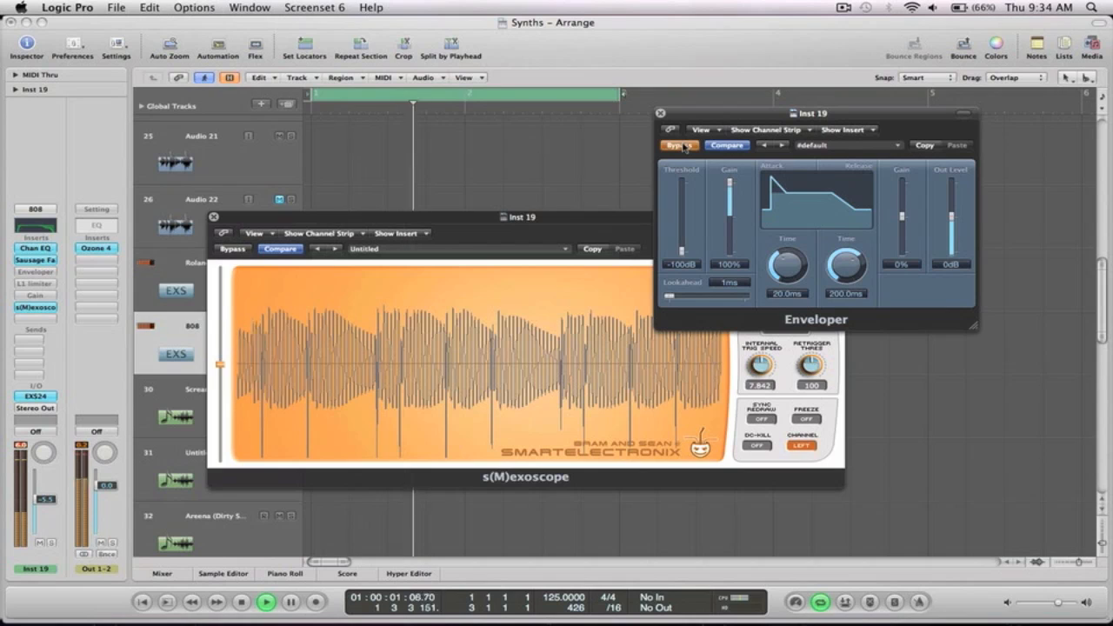
click(683, 146)
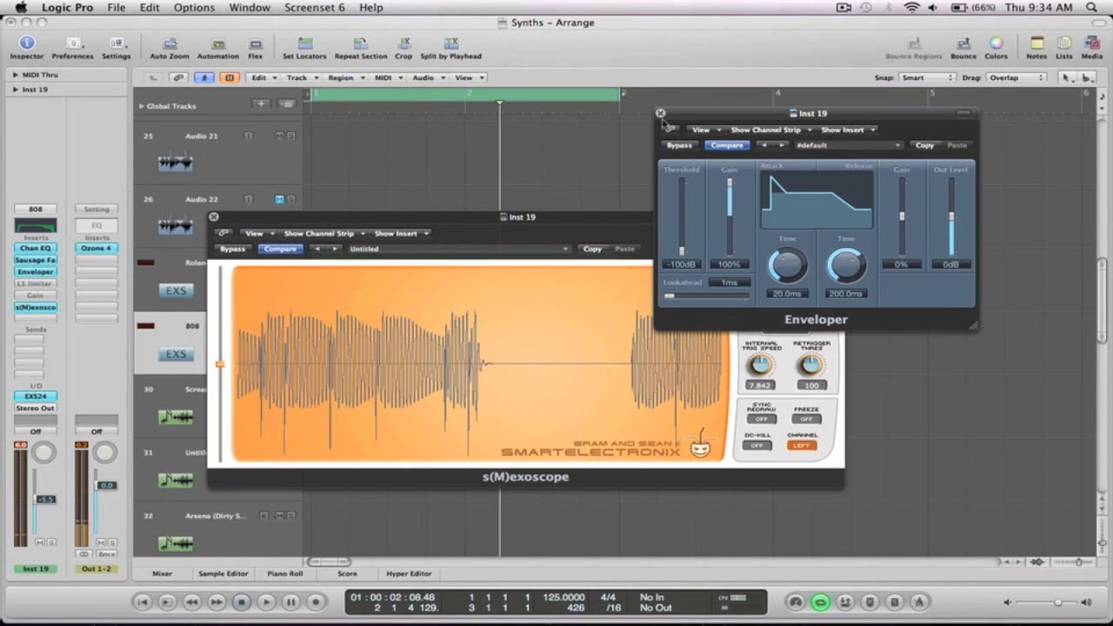
click(661, 113)
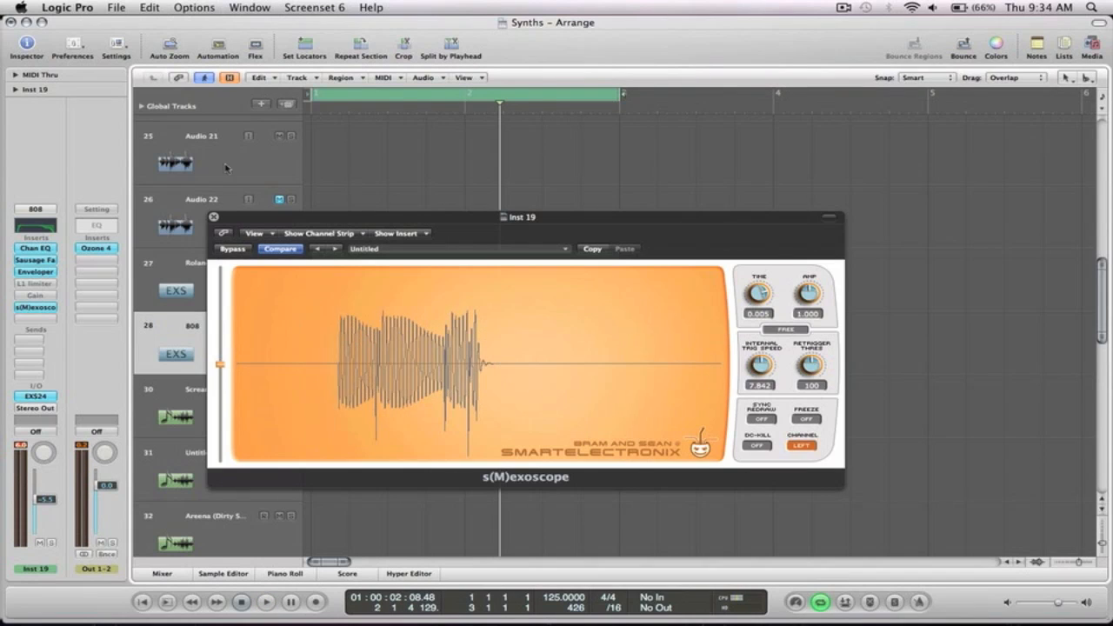
click(214, 218)
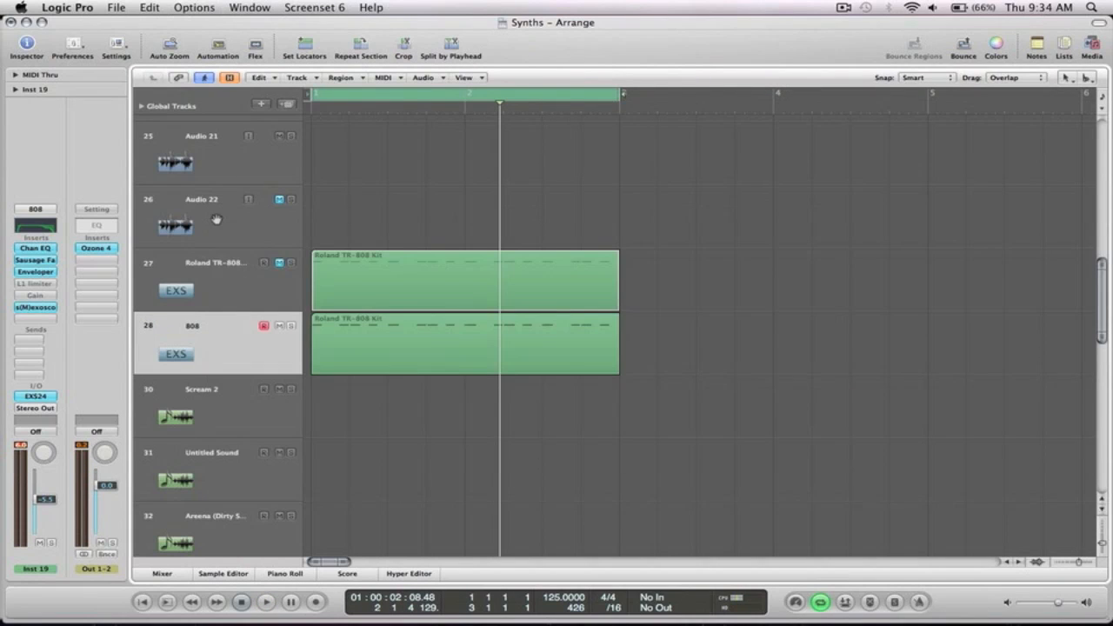
Check the 808 track's output level without limiting, and activate the L1 limiter
click(35, 283)
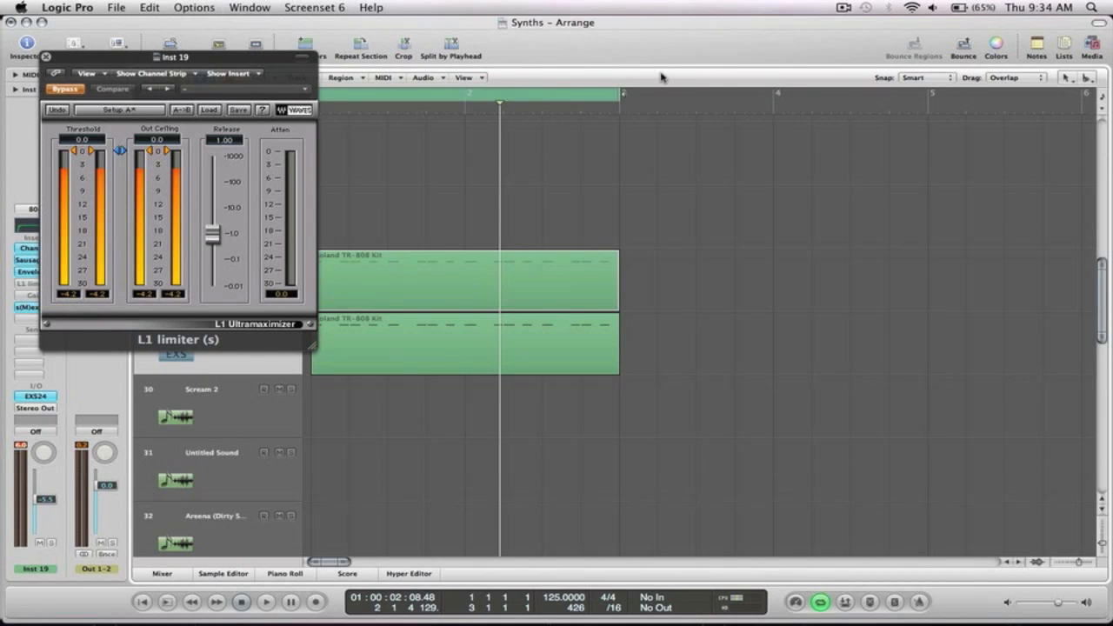
drag(241, 56, 874, 79)
key(space)
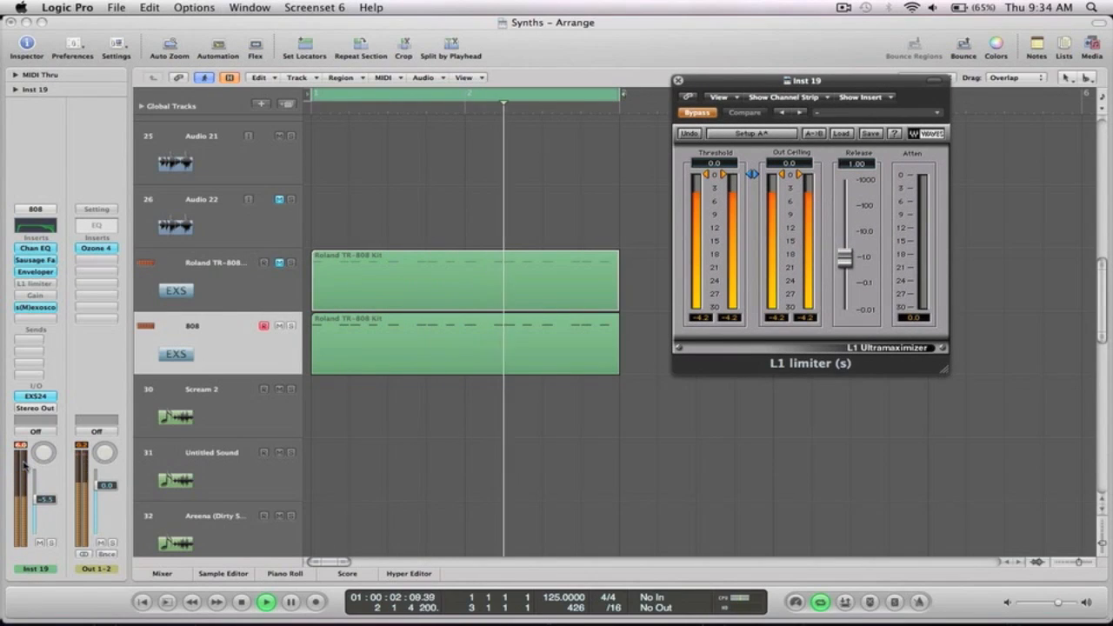
key(space)
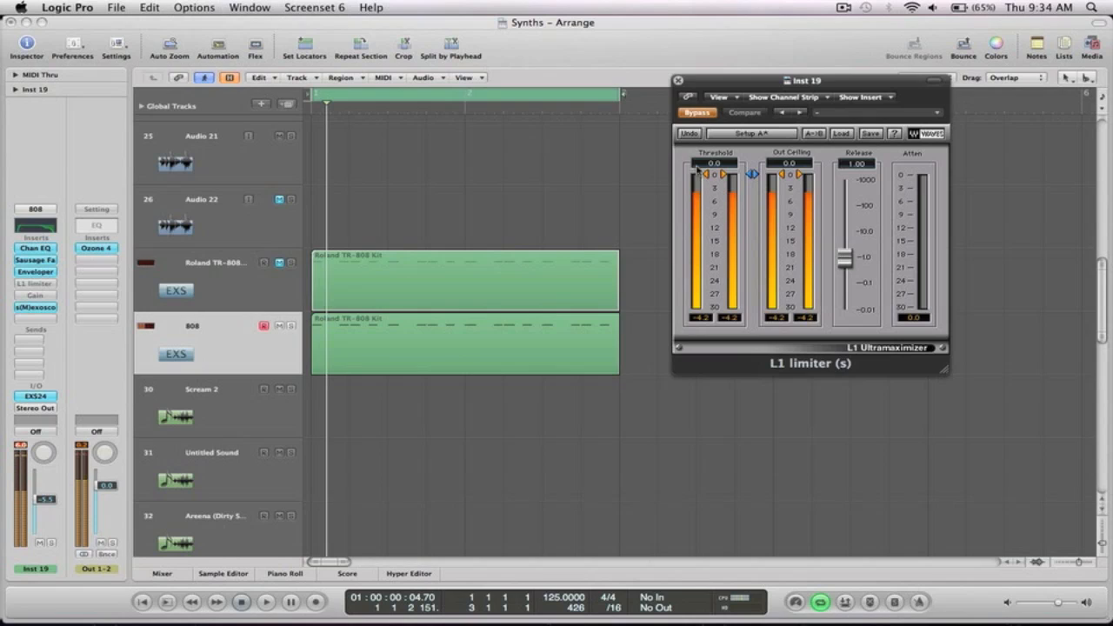
click(697, 113)
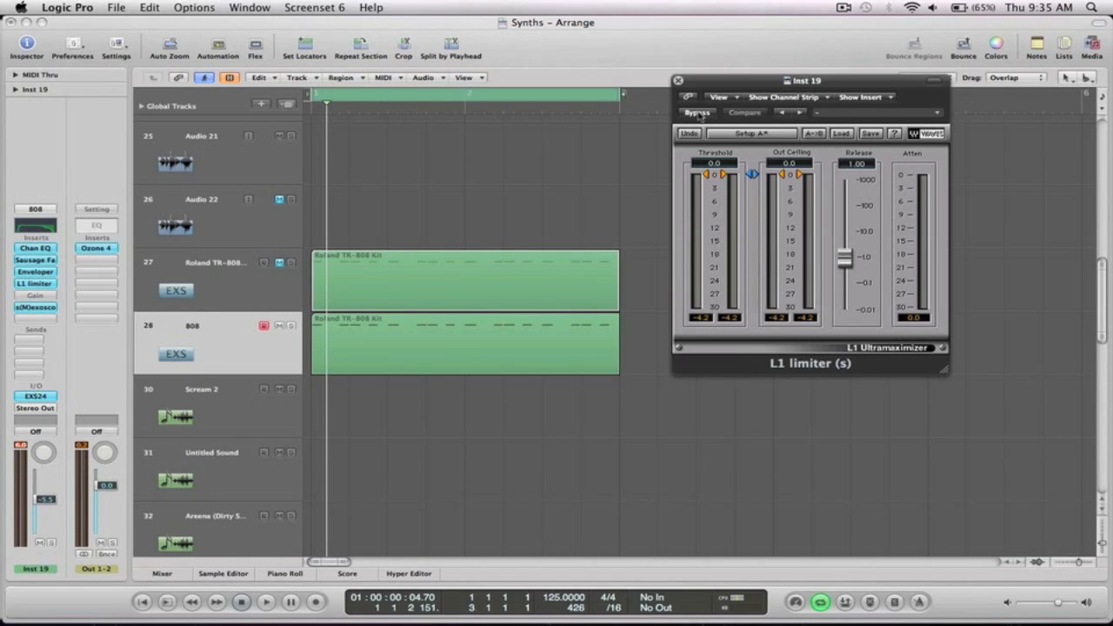
Play the 808 loop through the L1 limiter and examine its attenuation and the track's output level
key(space)
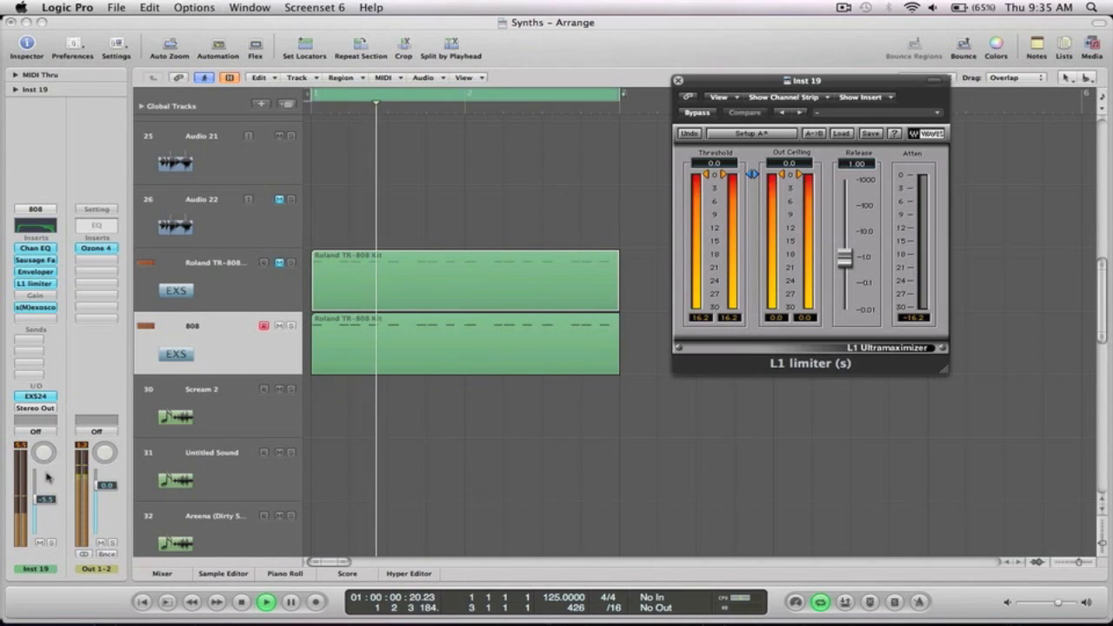
click(697, 113)
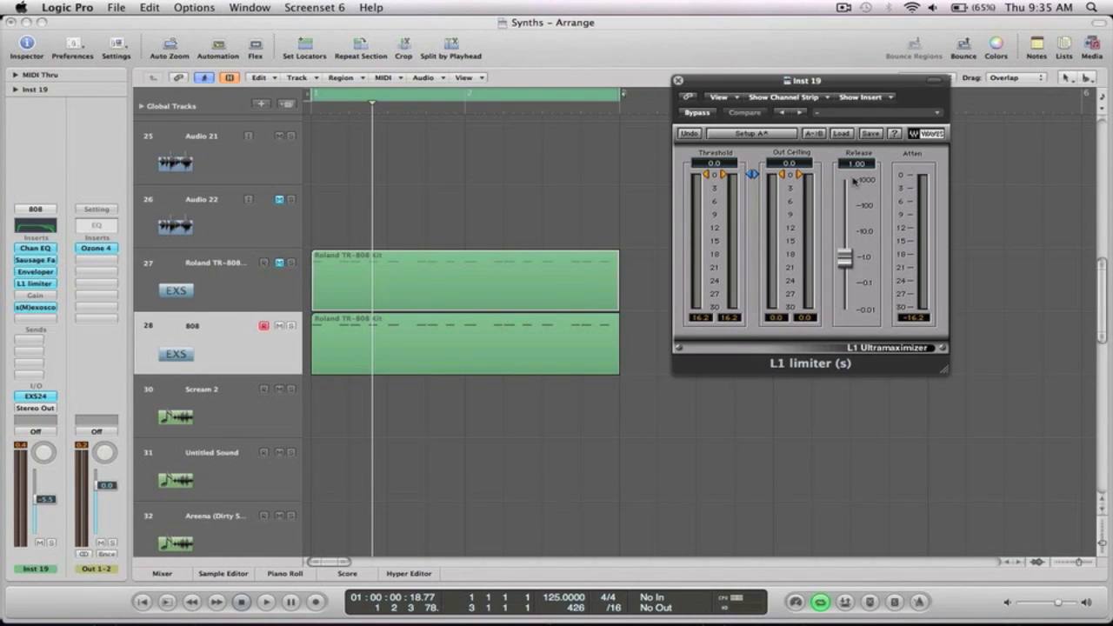
key(space)
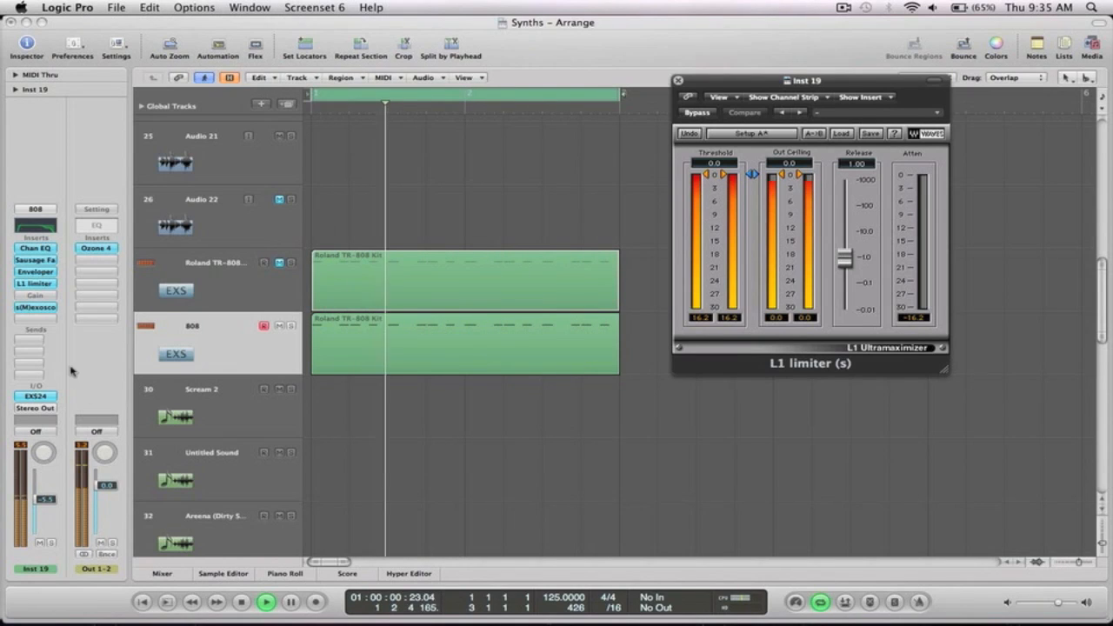
Compare the 808 waveform in s(M)exoscope with the L1 limiter bypassed and active, and close both plug-in windows
click(33, 308)
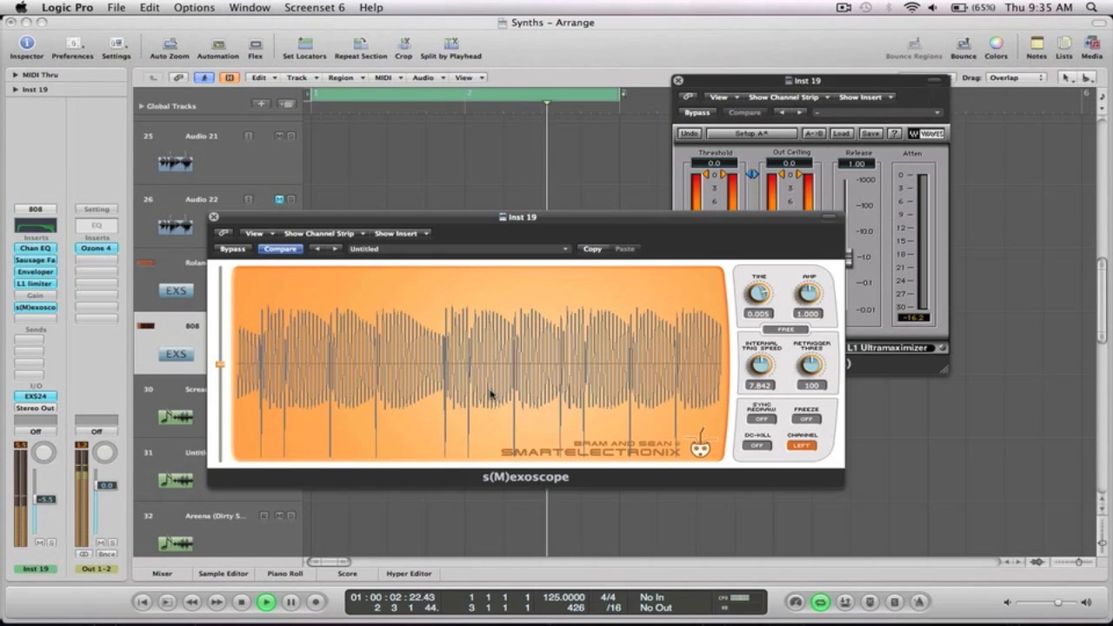
click(698, 113)
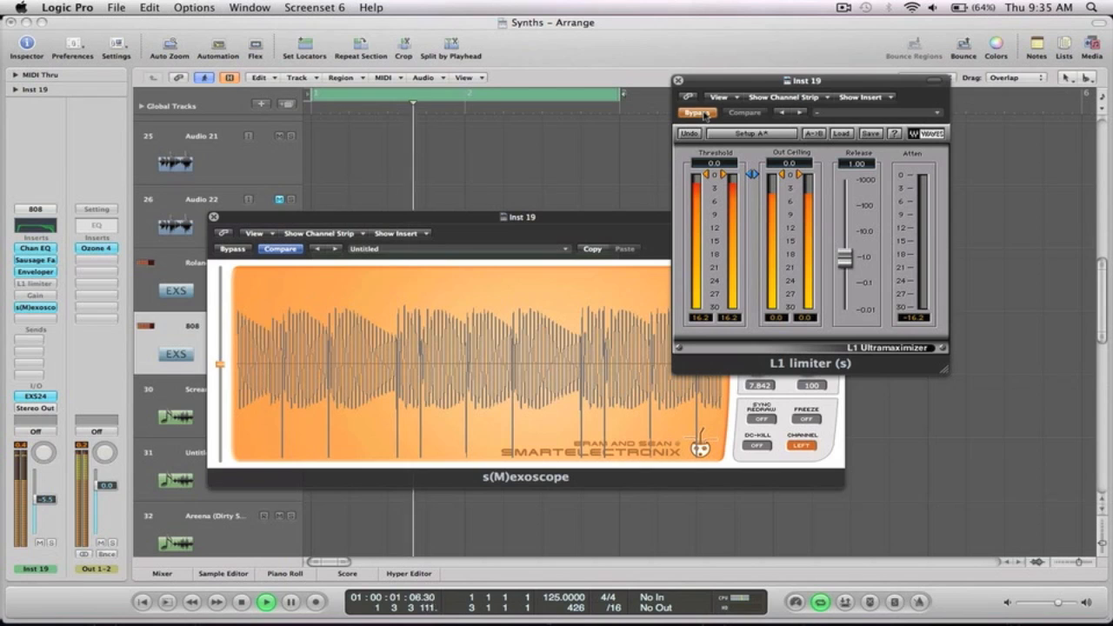
click(698, 113)
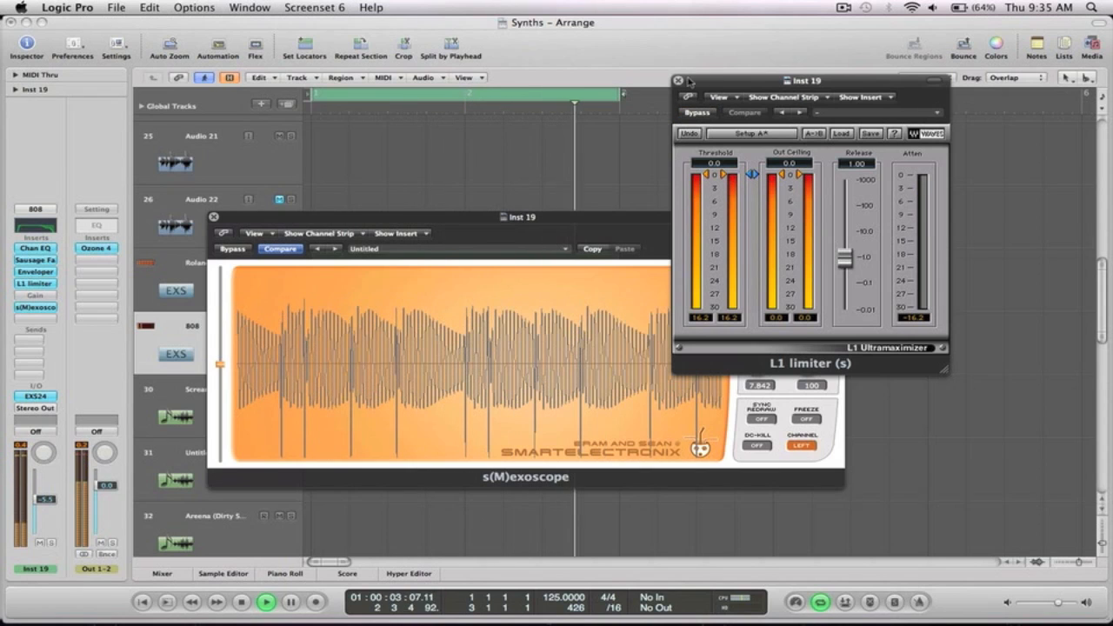
click(678, 81)
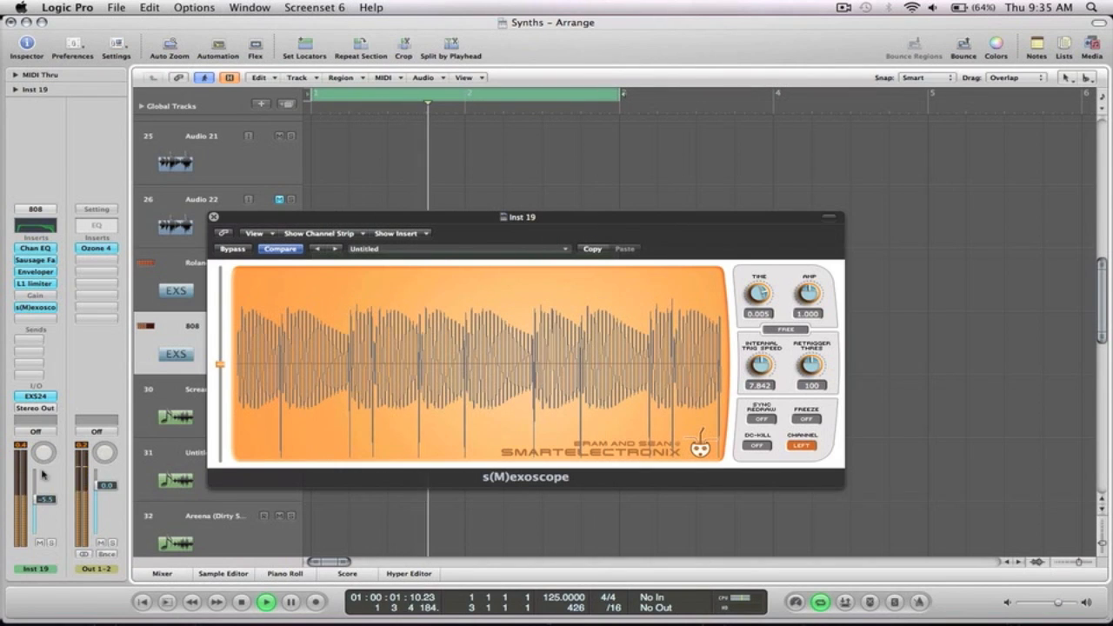
click(214, 217)
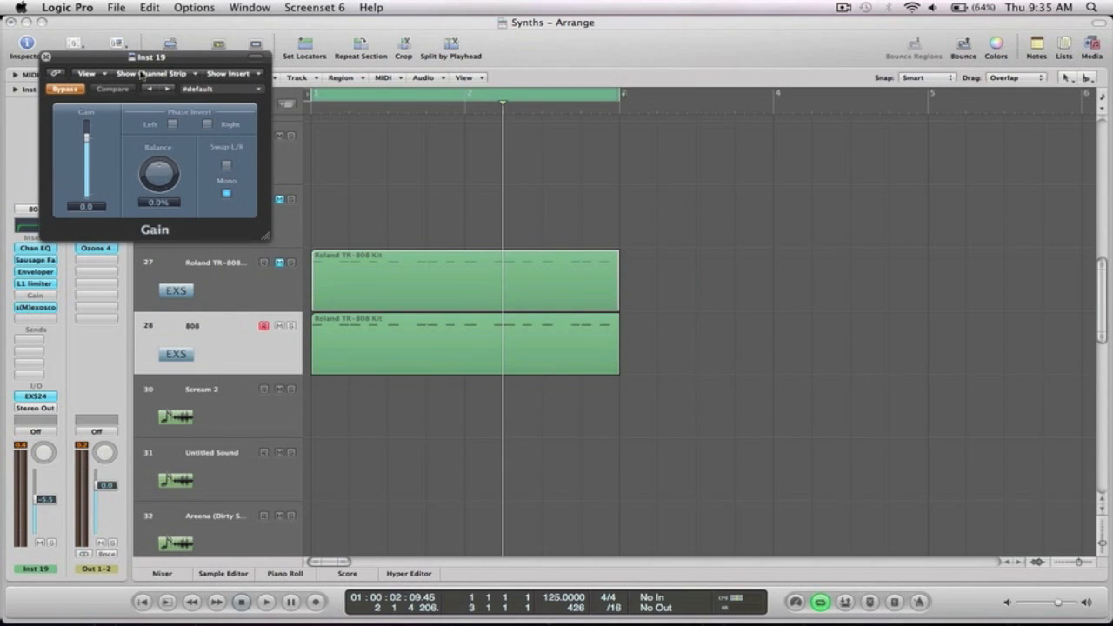
Activate the mono Gain plug-in on the 808 track and close its window
drag(153, 61, 766, 125)
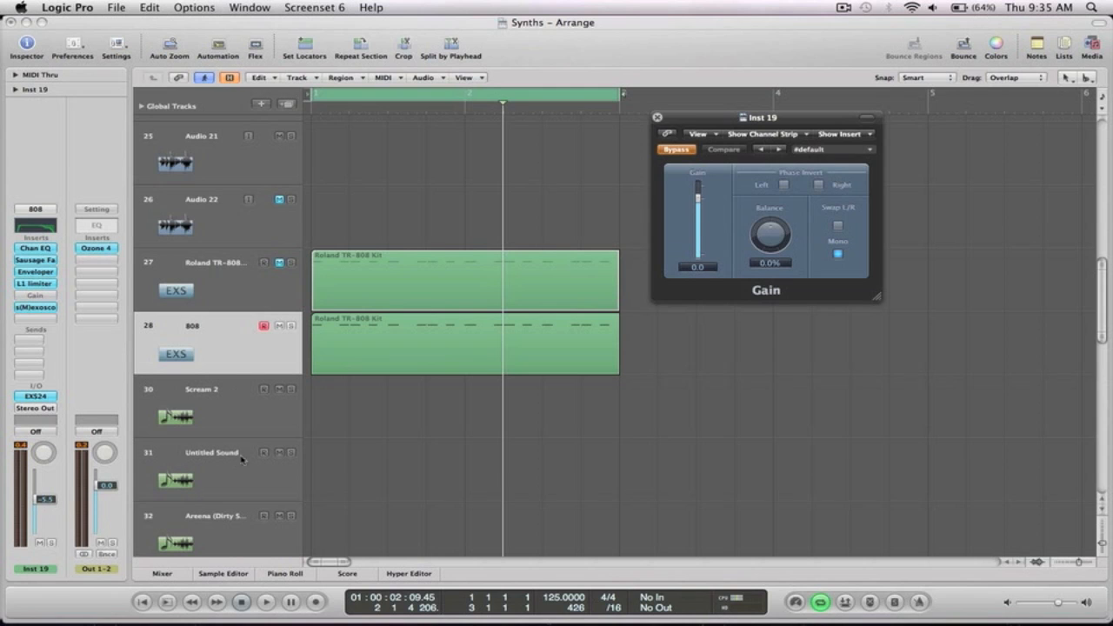
click(205, 410)
click(35, 397)
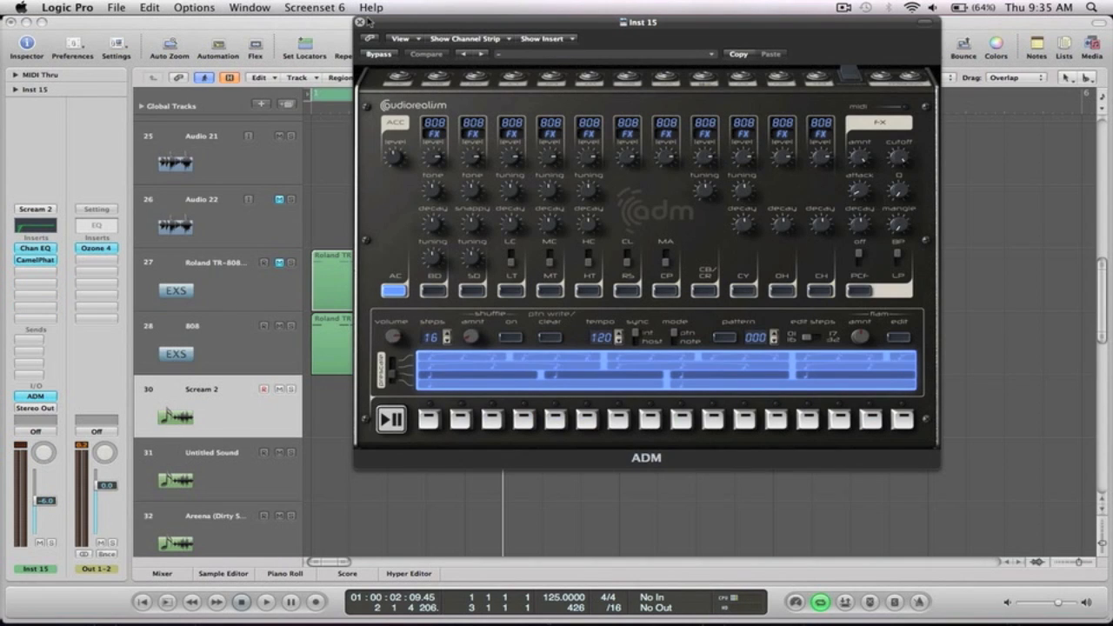
click(360, 22)
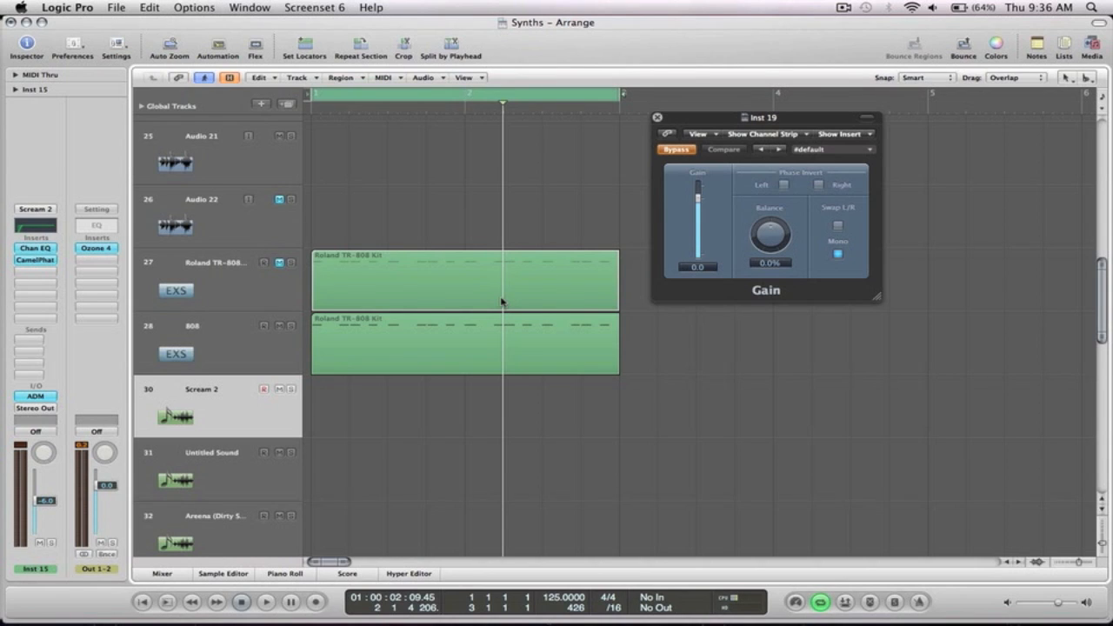
click(677, 149)
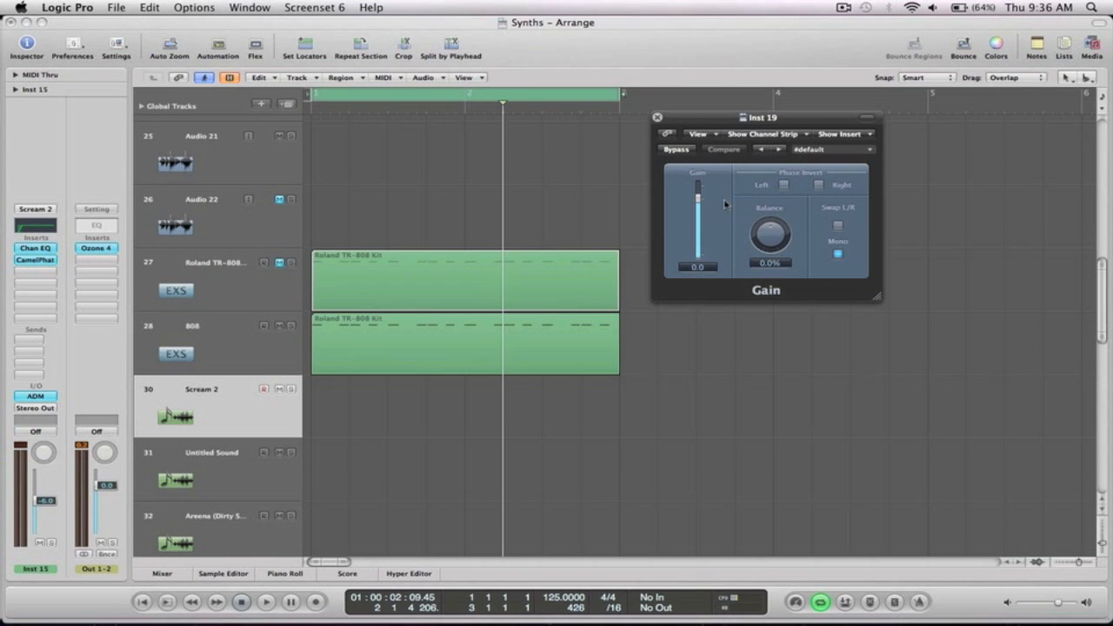
click(659, 118)
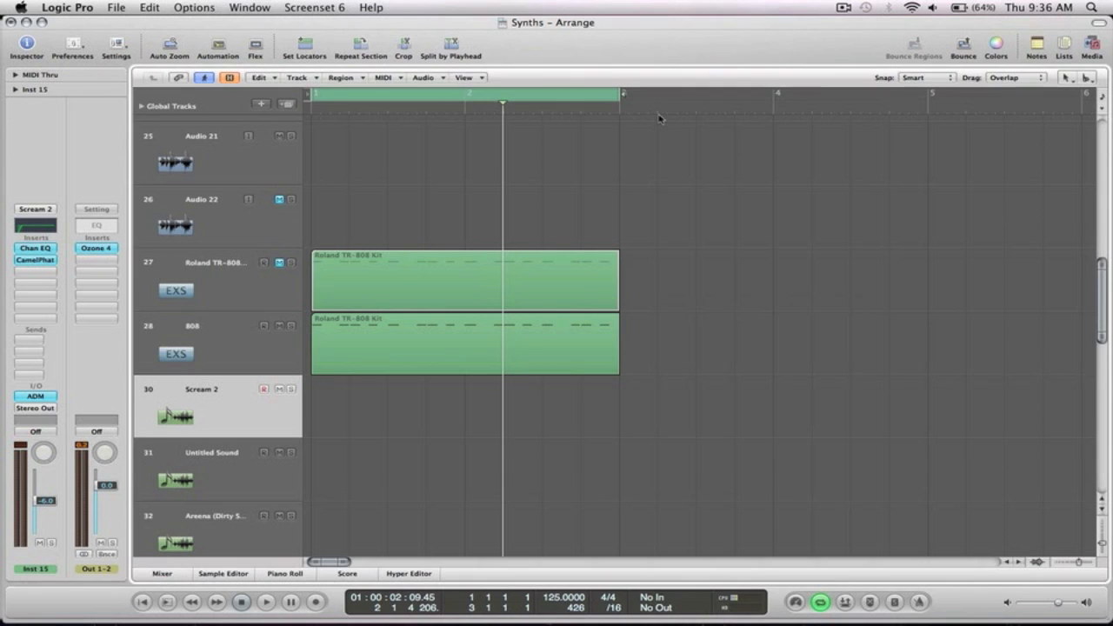
Mute the Scream 2 track and select the 808 track
click(279, 390)
click(222, 351)
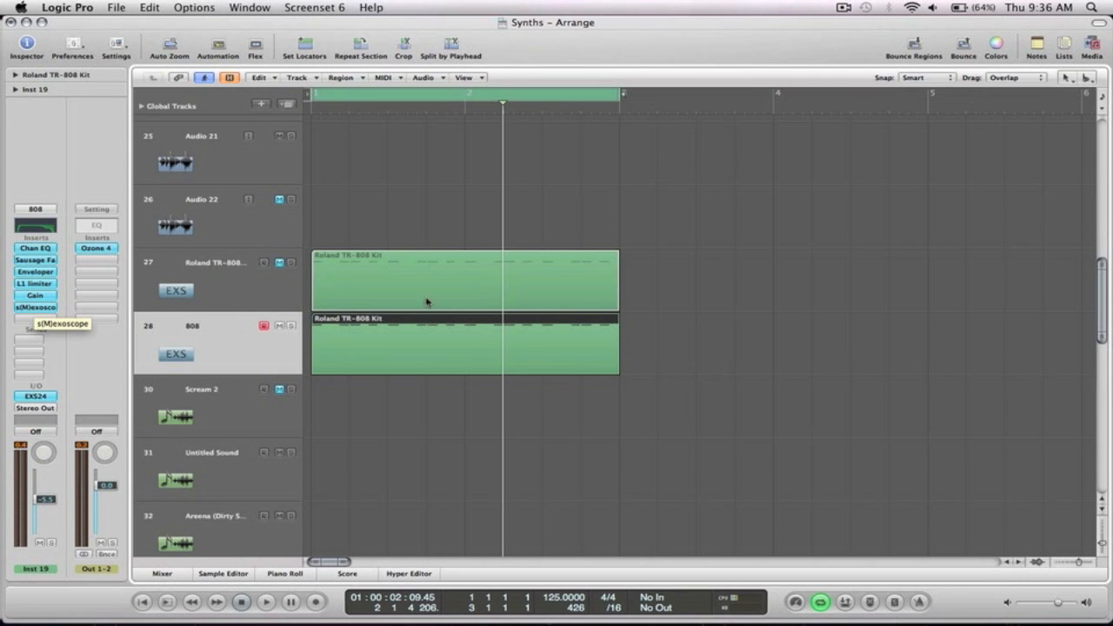
click(723, 308)
ctrl+alt+click(723, 308)
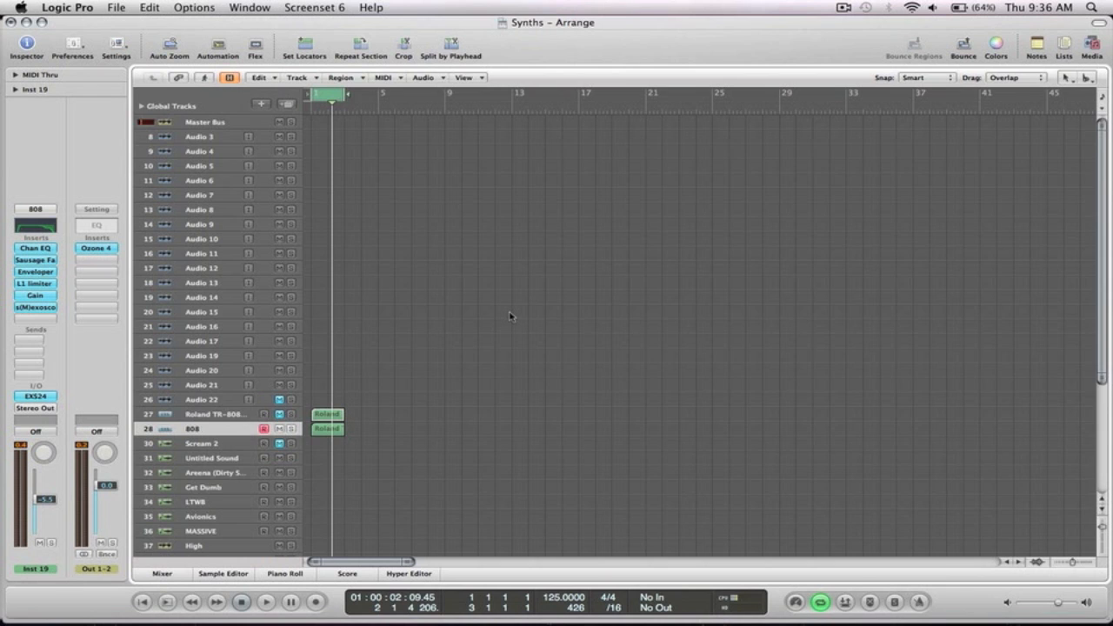
scroll(511, 316, down, 3)
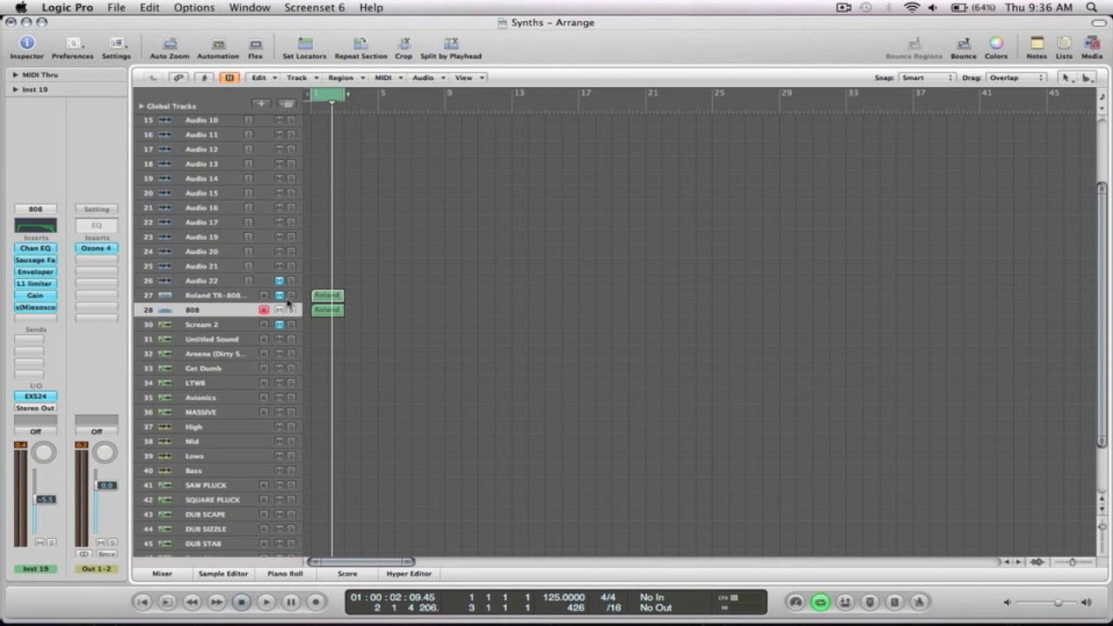
In the 808 track's EXS24, set the voice mode to mono and slightly lengthen the ENV 2 release while the loop plays
click(33, 397)
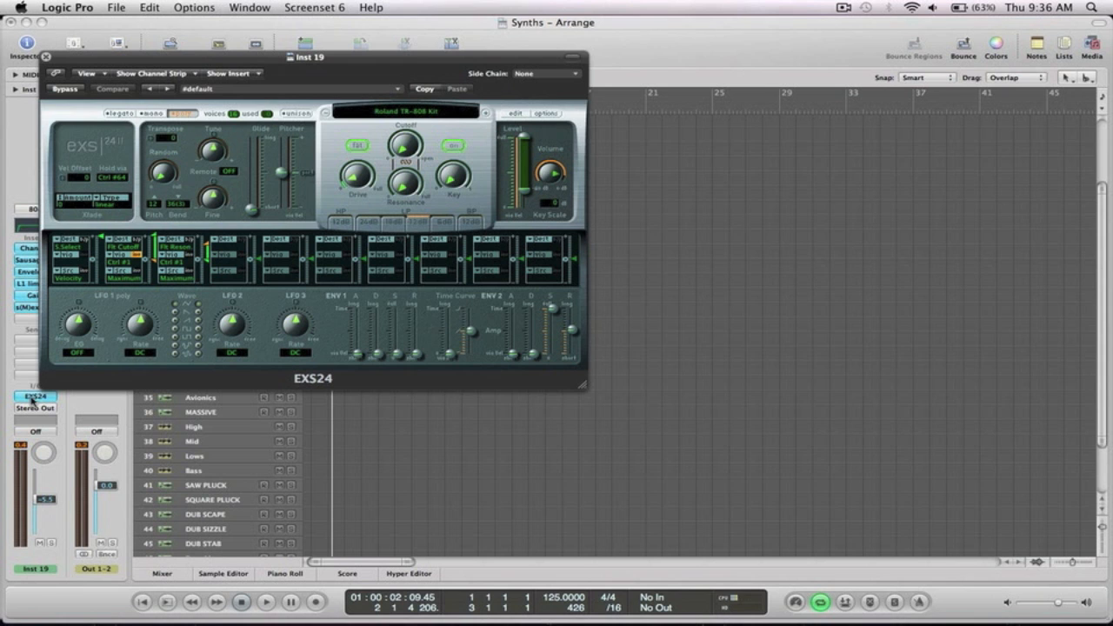
drag(416, 61, 801, 37)
key(space)
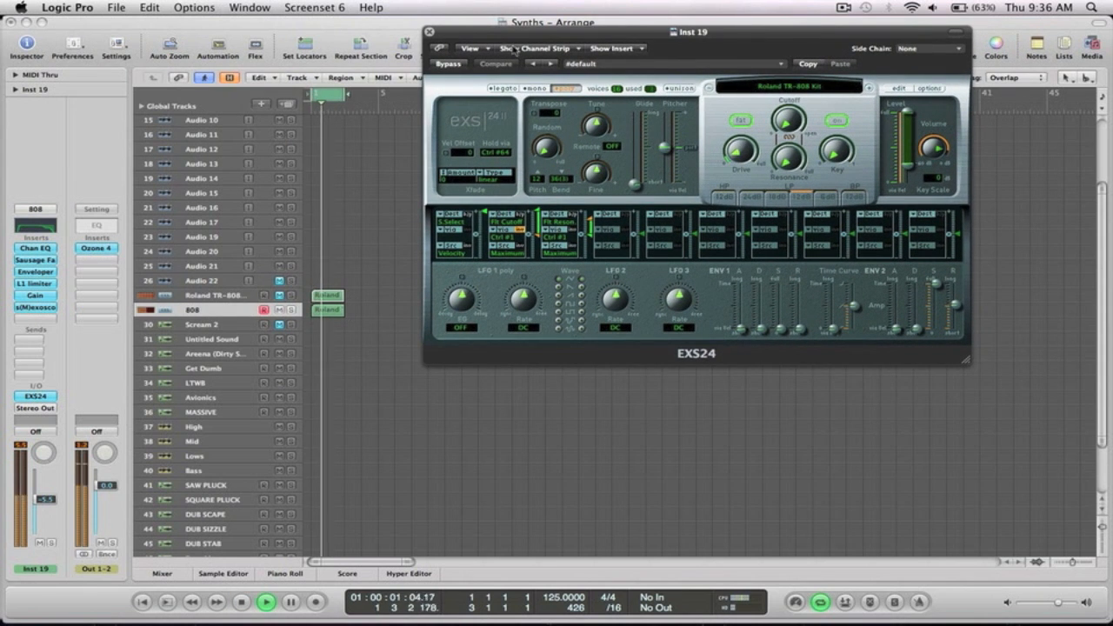
click(537, 88)
mouse_move(955, 305)
mouse_down()
mouse_move(961, 322)
mouse_move(960, 303)
mouse_up()
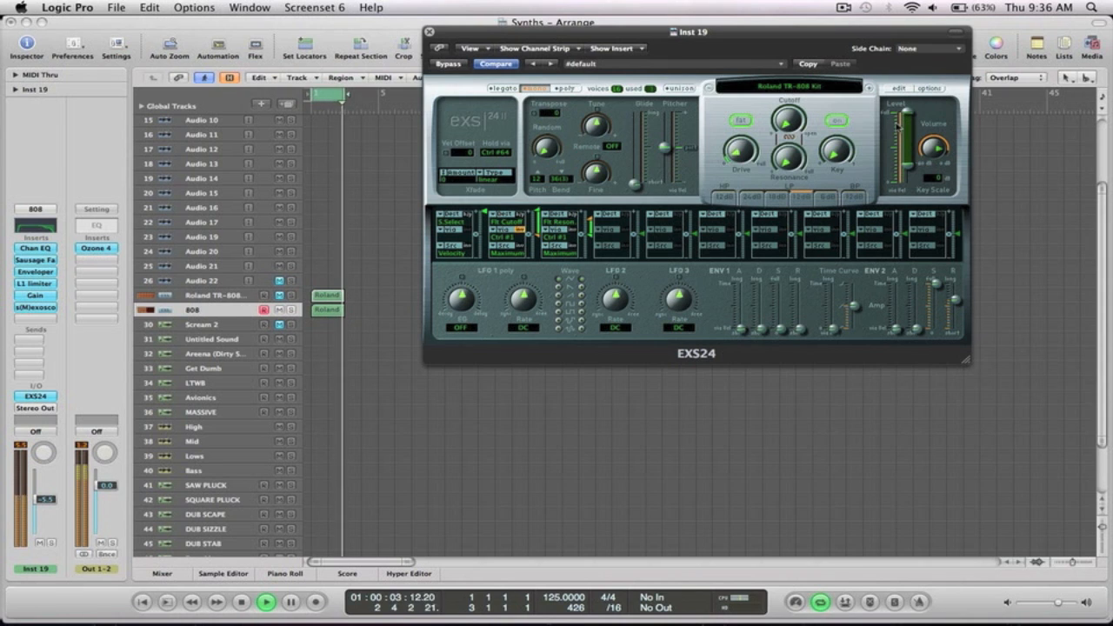
Try varying the EXS24's Tune while auditioning the 808 loop, and close the sampler window
key(space)
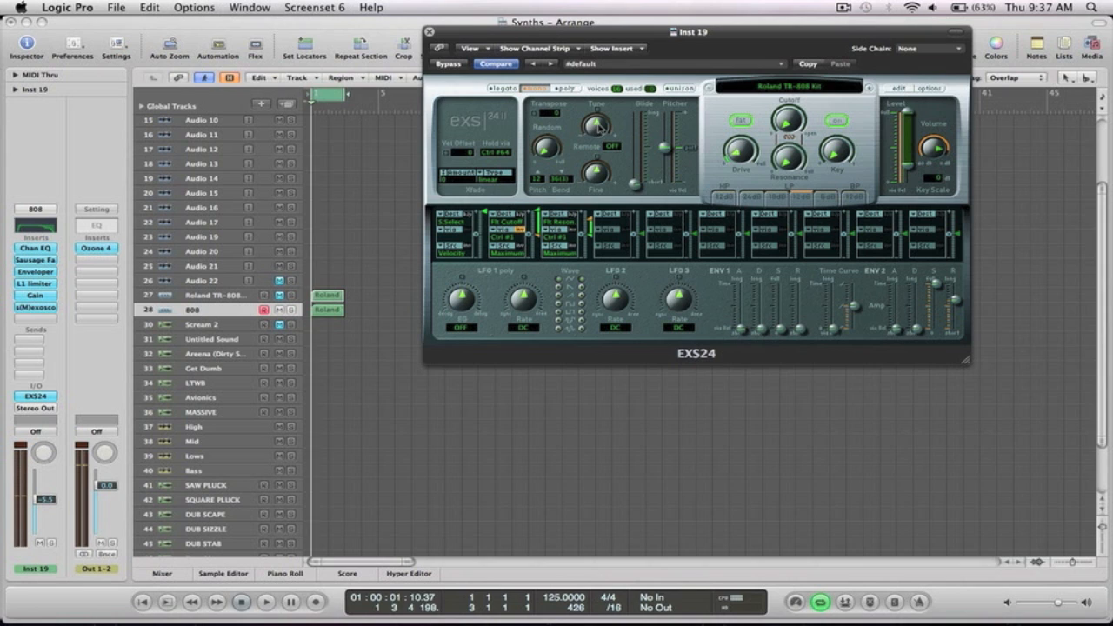
key(space)
drag(598, 128, 598, 104)
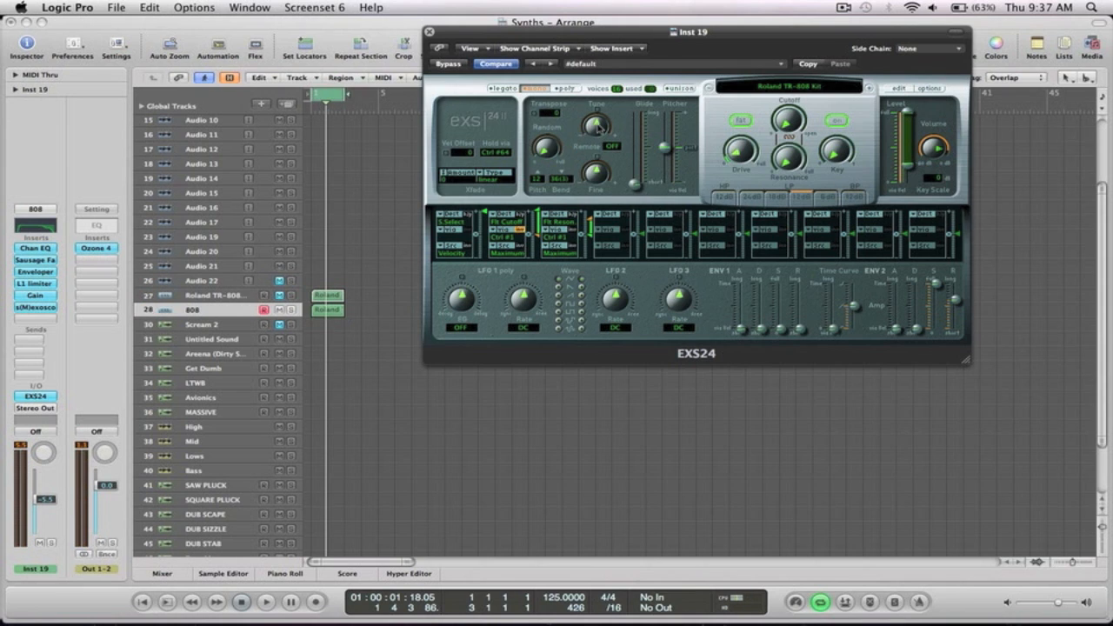
click(430, 32)
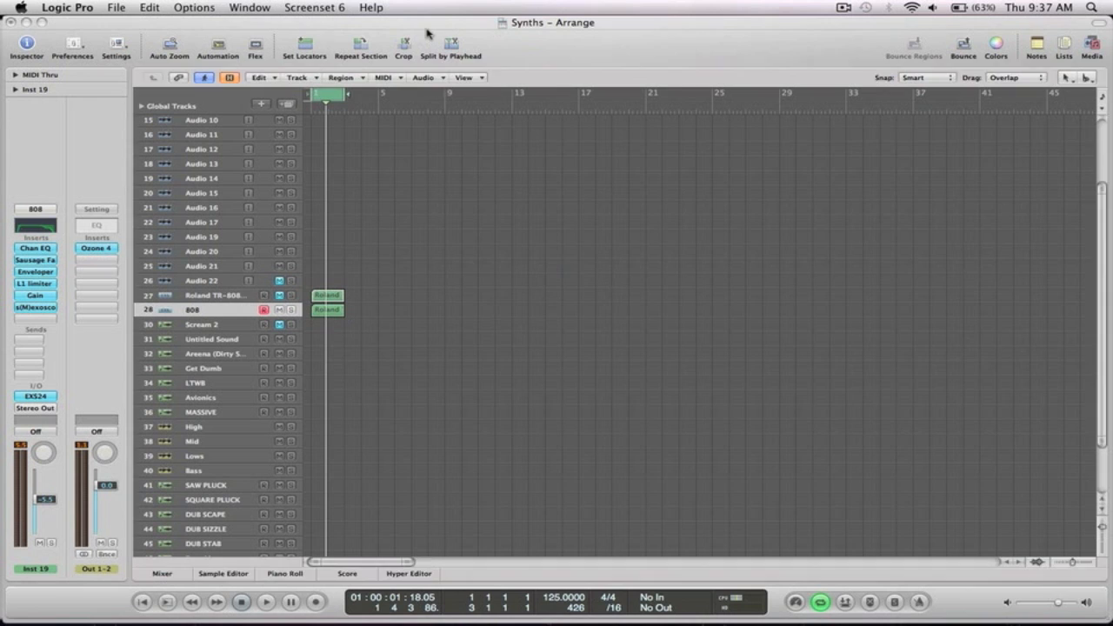
Duplicate the 808 track three times with its settings, and copy its region onto the first duplicate, track 29
drag(417, 417, 291, 258)
click(196, 285)
click(285, 104)
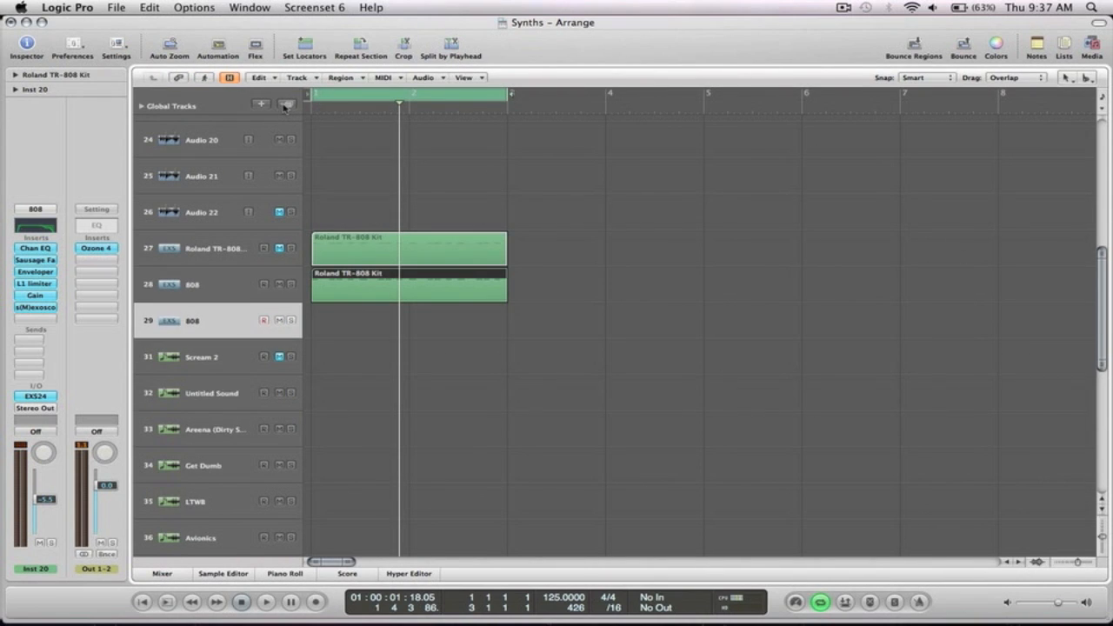
click(286, 105)
click(286, 105)
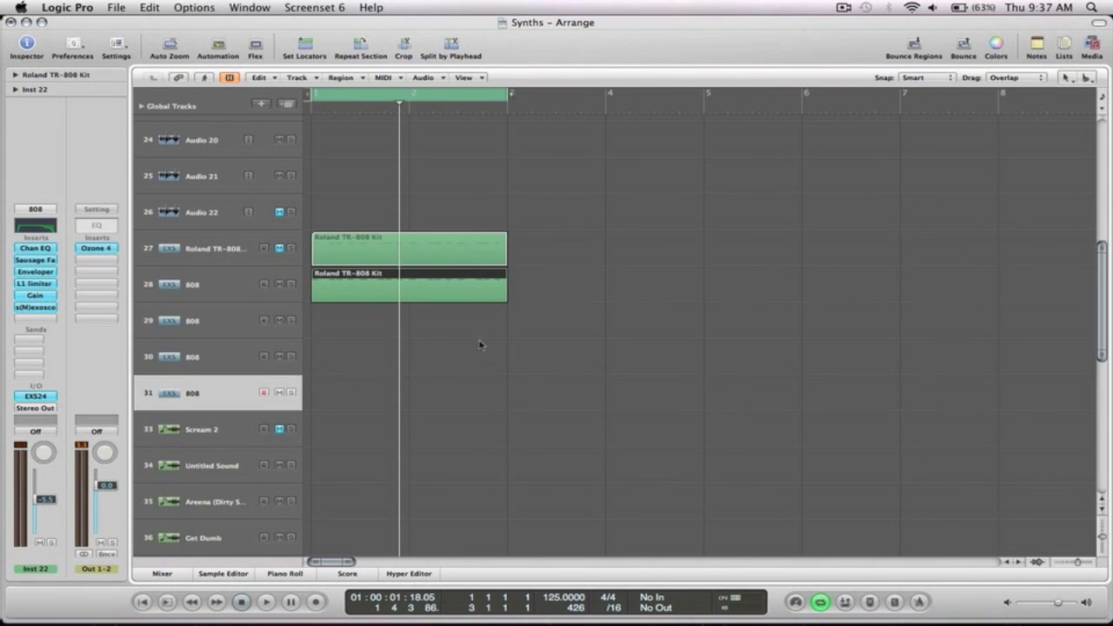
drag(354, 289, 353, 320)
Examine the track 28 region in the Piano Roll, selecting its fourth note, and close the editor
click(354, 296)
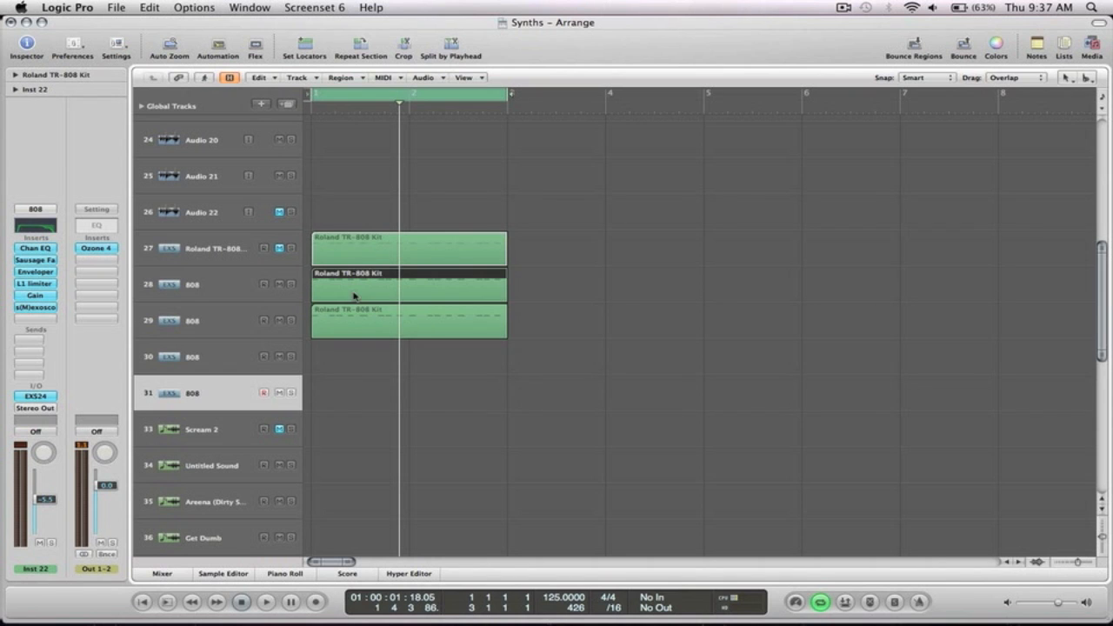
double_click(353, 297)
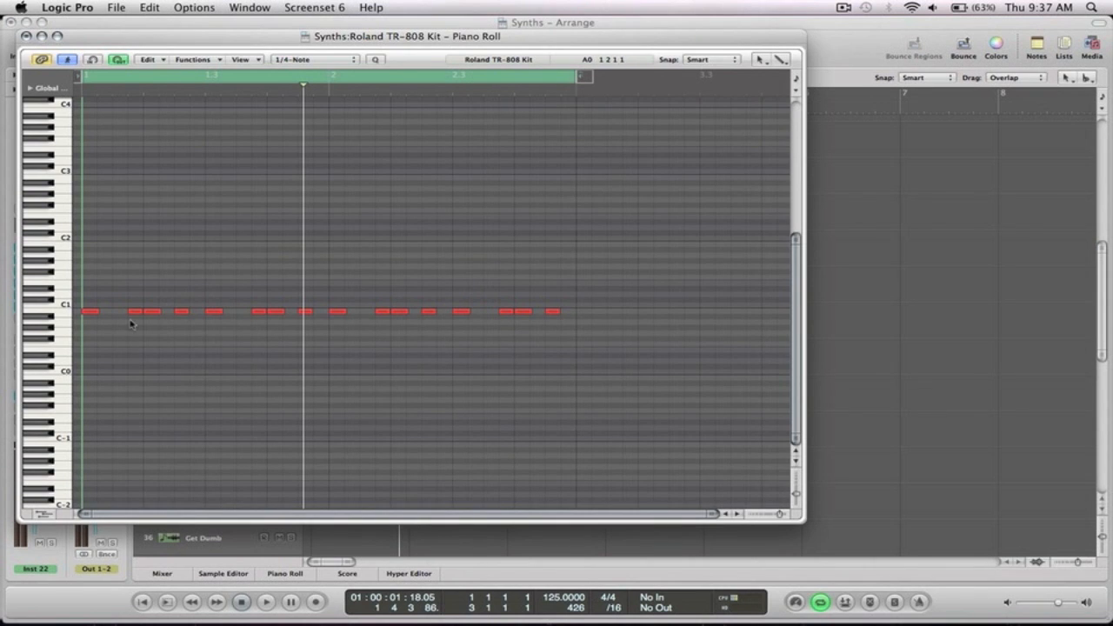
click(180, 310)
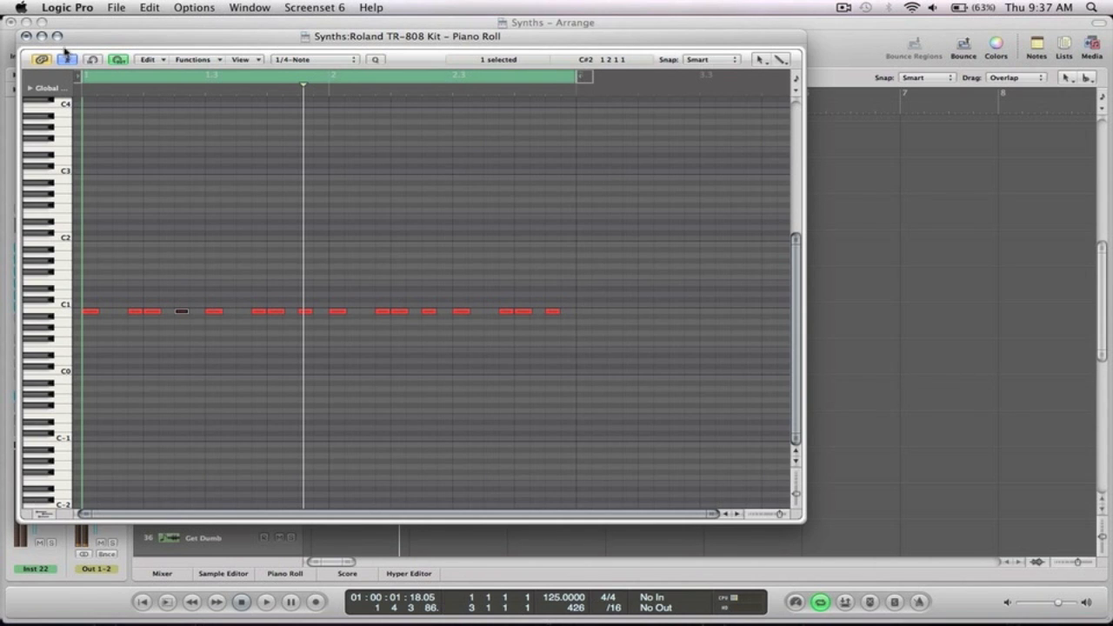
click(26, 36)
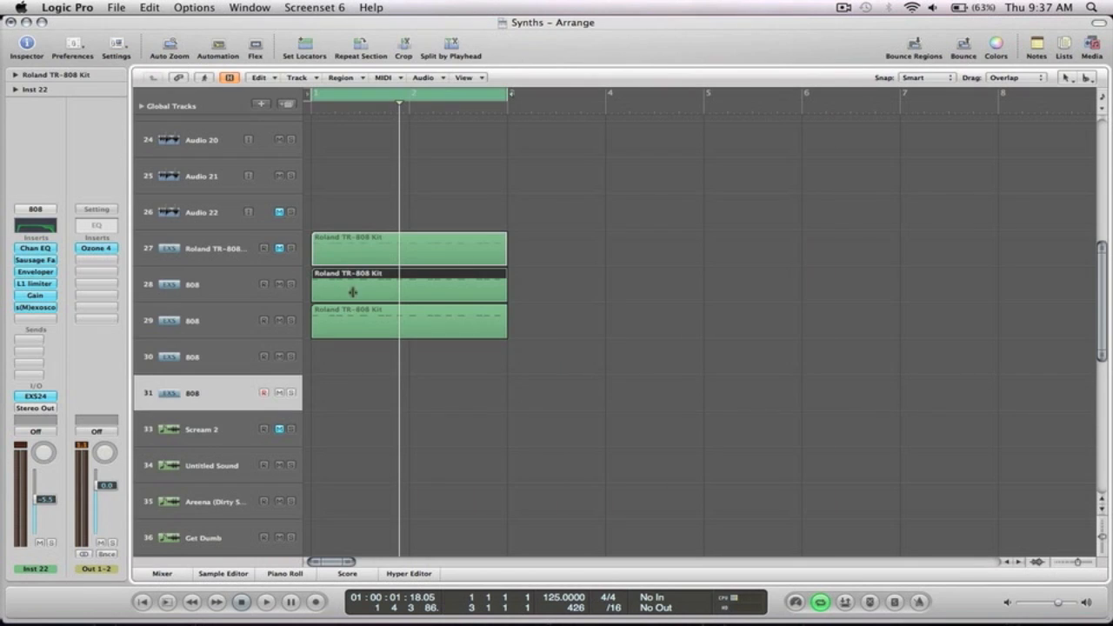
Examine the copied region's note groups on track 29 in the Piano Roll, audition the loop and close the editor
click(363, 322)
double_click(363, 322)
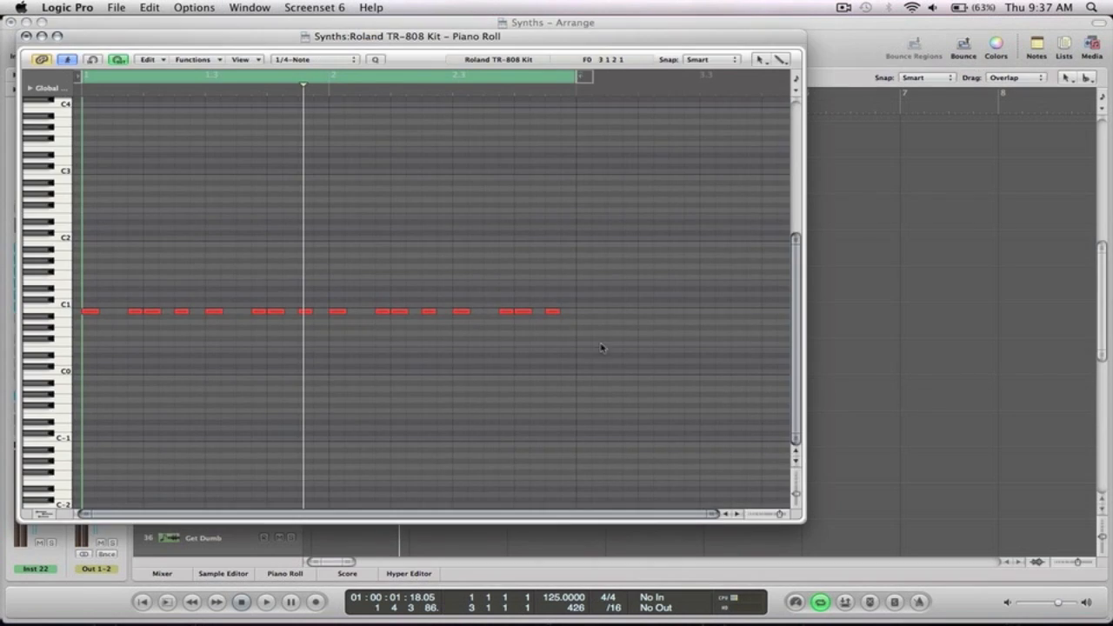
drag(617, 348, 203, 280)
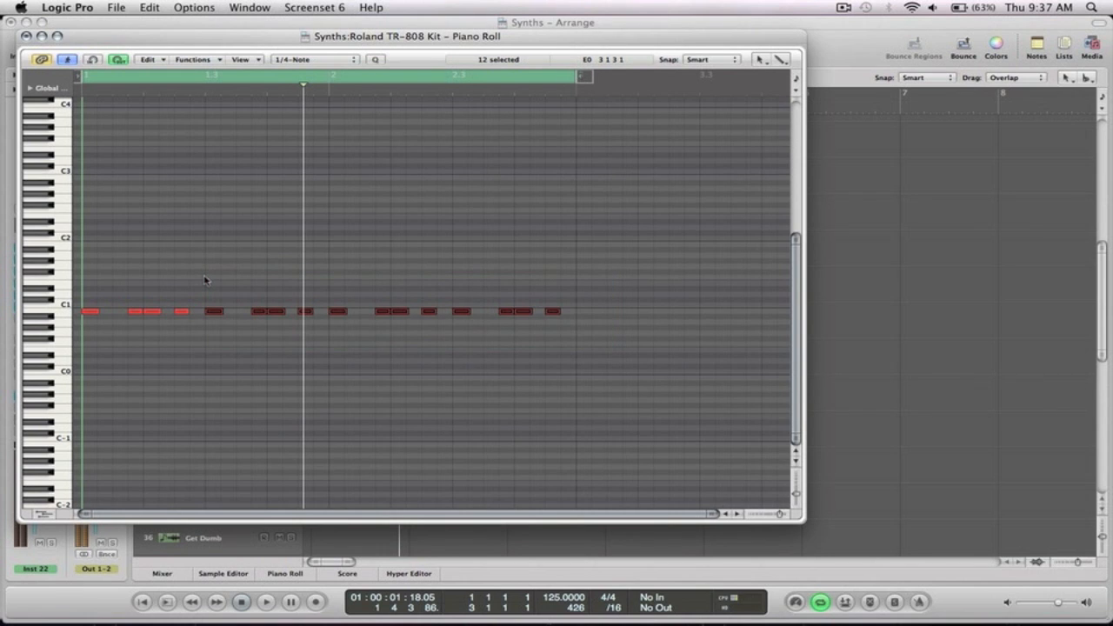
drag(153, 320, 76, 306)
key(space)
key(space)
click(26, 36)
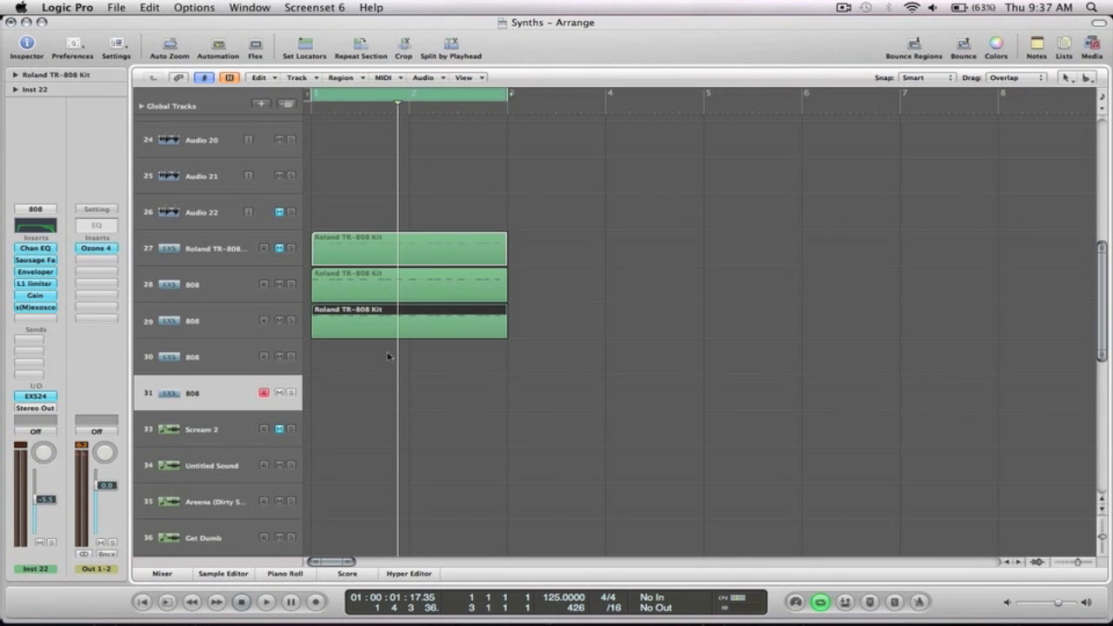
Adjust the Tune in the EXS24 of the 808 copy on track 29, audition the loop and close the sampler
click(206, 321)
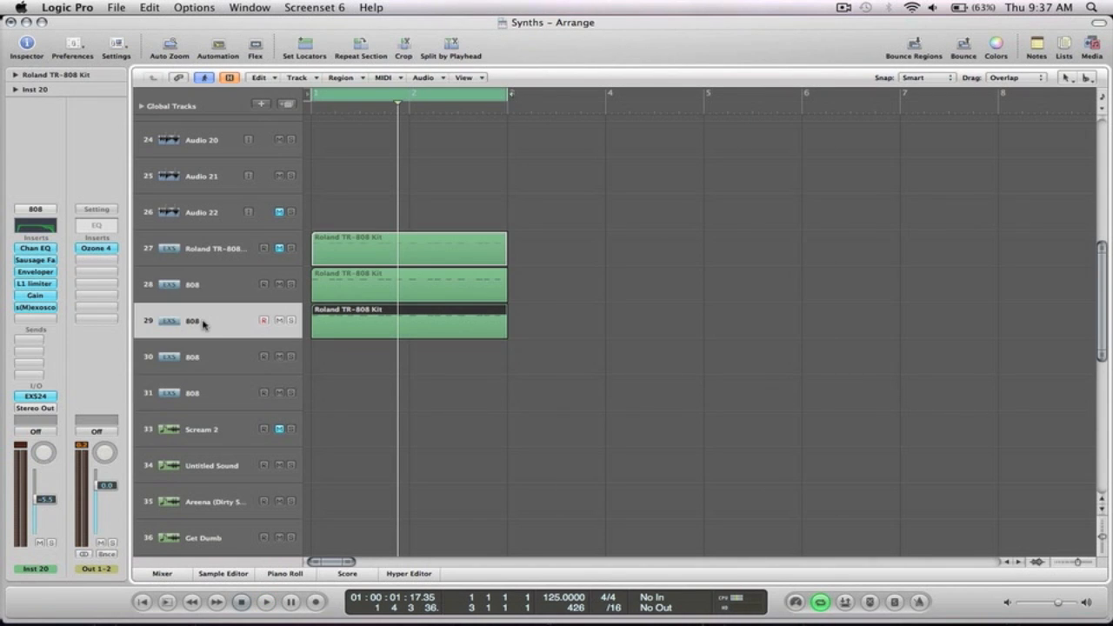
click(36, 396)
drag(213, 149, 215, 151)
key(space)
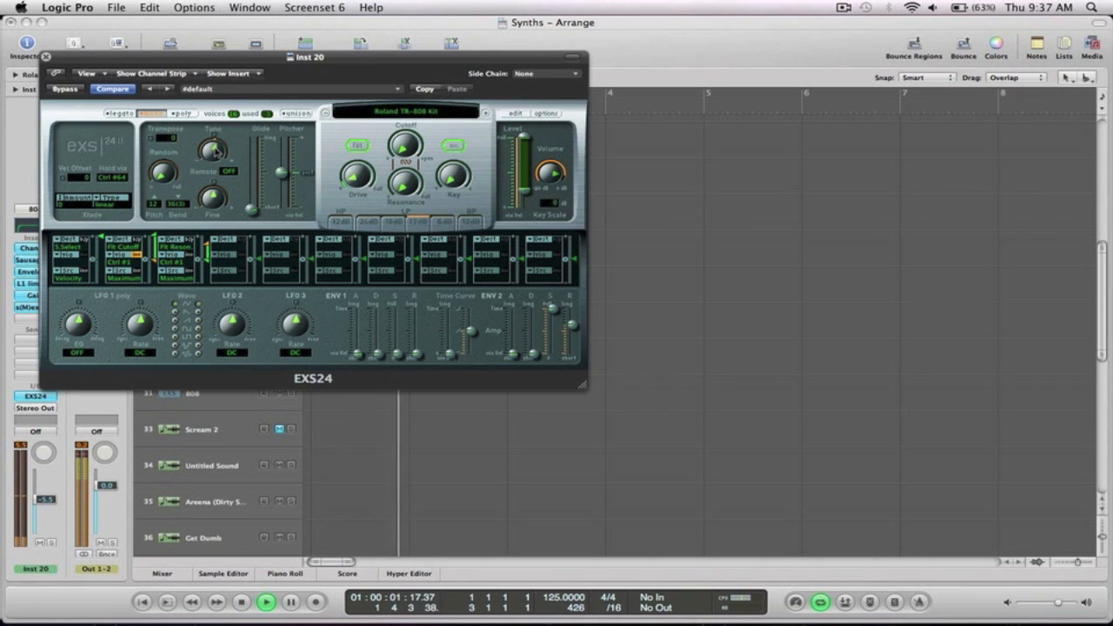
key(space)
click(46, 55)
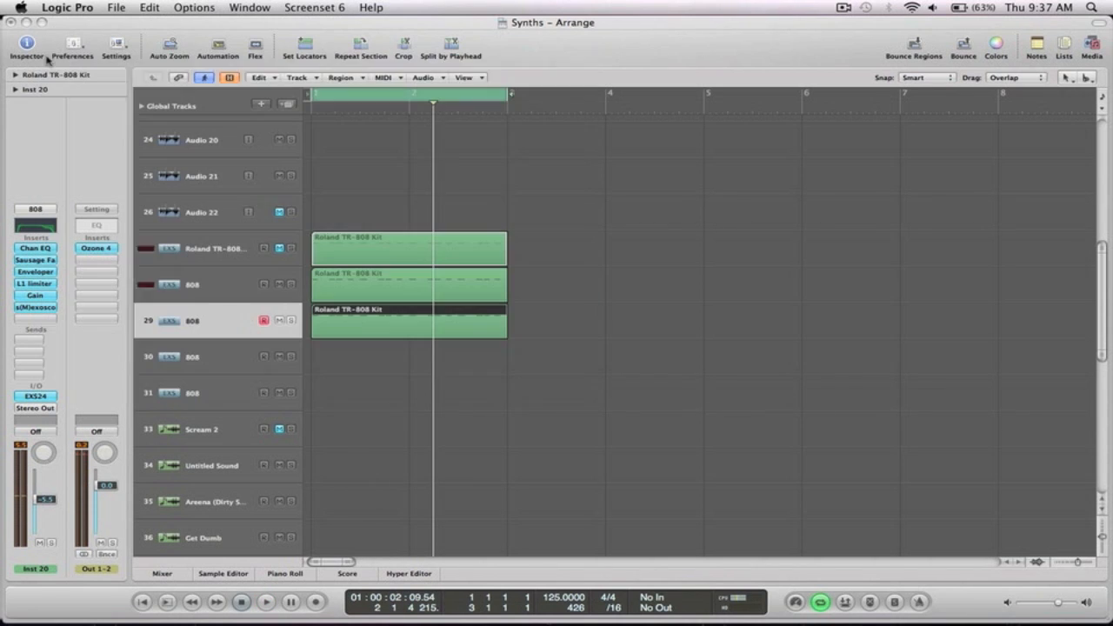
click(609, 377)
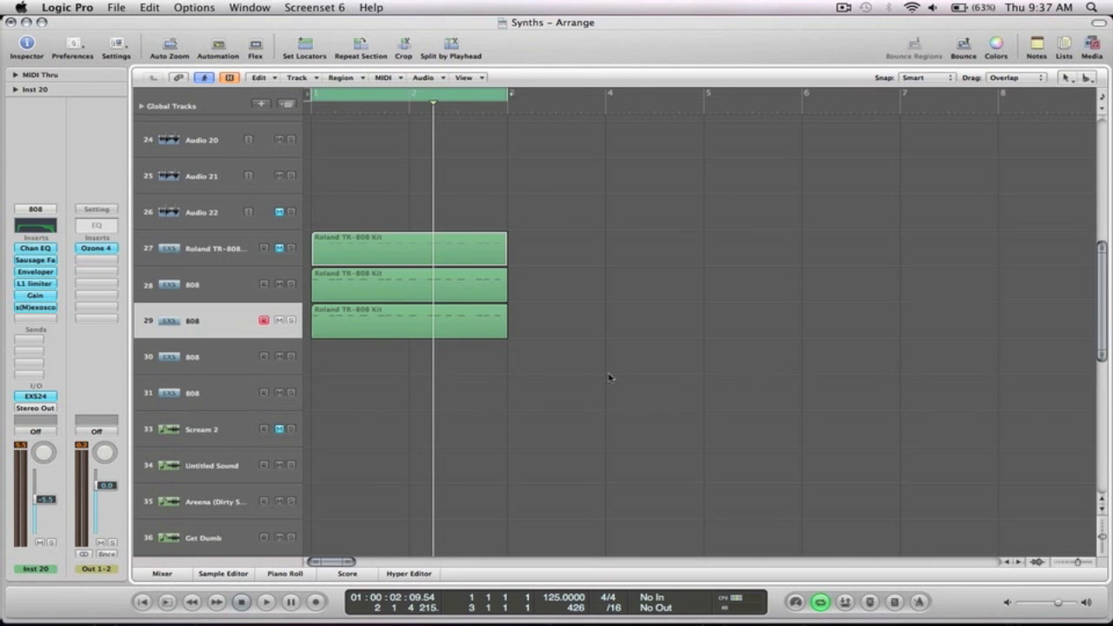
ctrl+alt+click(577, 341)
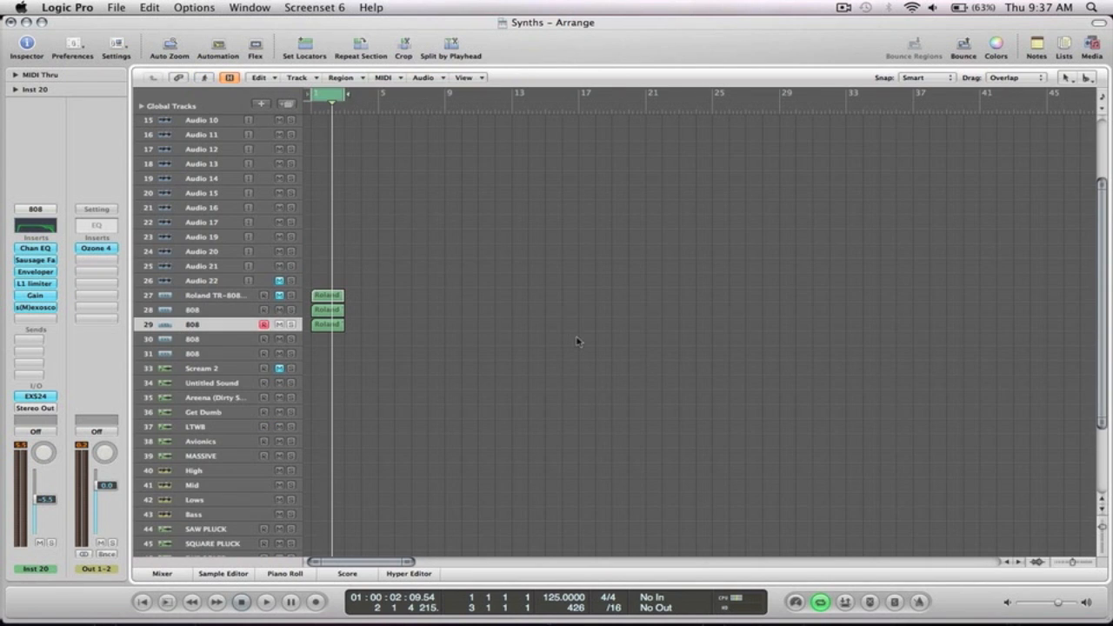
drag(407, 396, 266, 271)
ctrl+alt+click(566, 266)
ctrl+alt+click(554, 259)
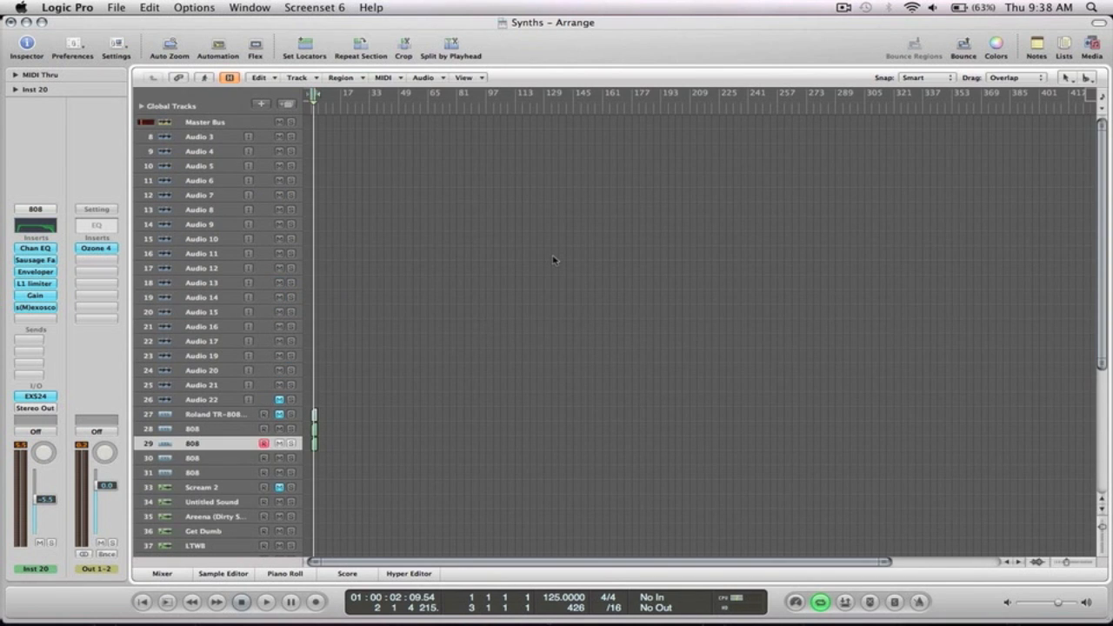